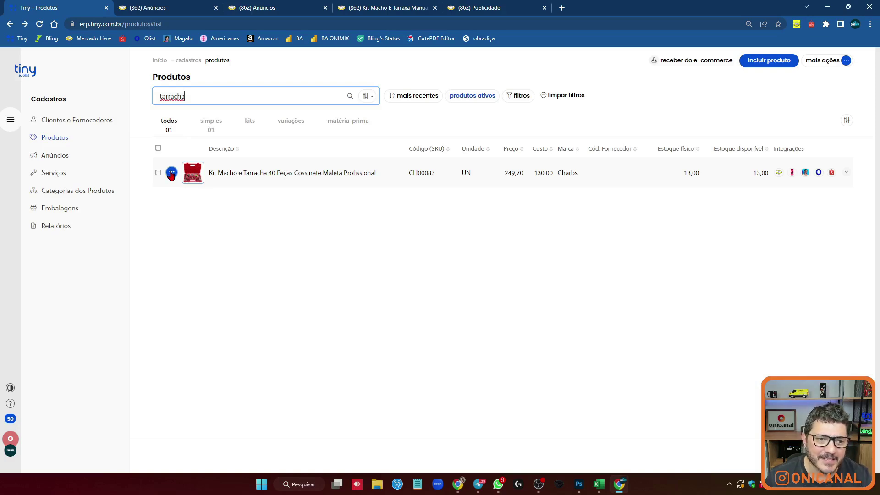
Open the stock management page of the Kit Macho e Tarracha 40 Peças product.
{"action": "left_click", "coordinate": [171, 173]}
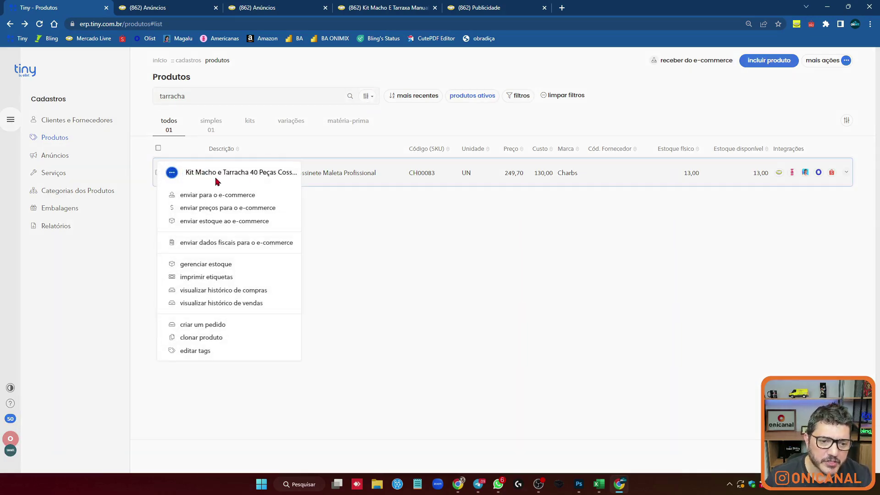
{"action": "left_click", "coordinate": [220, 266]}
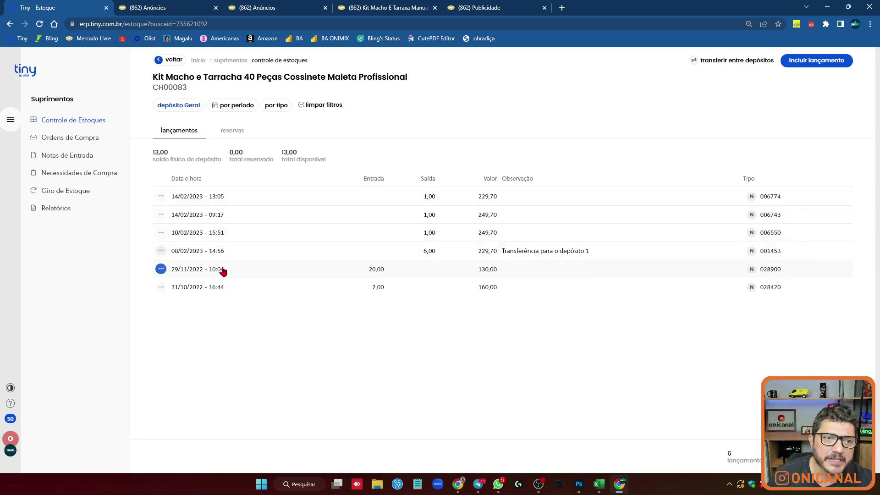
Switch to the Mercado Livre seller listings filtered by "macho" and look over the tap and die kit listings.
{"action": "key", "text": "ctrl+3"}
{"action": "scroll", "coordinate": [164, 166], "scroll_direction": "down", "scroll_amount": 3}
{"action": "scroll", "coordinate": [163, 165], "scroll_direction": "up", "scroll_amount": 5}
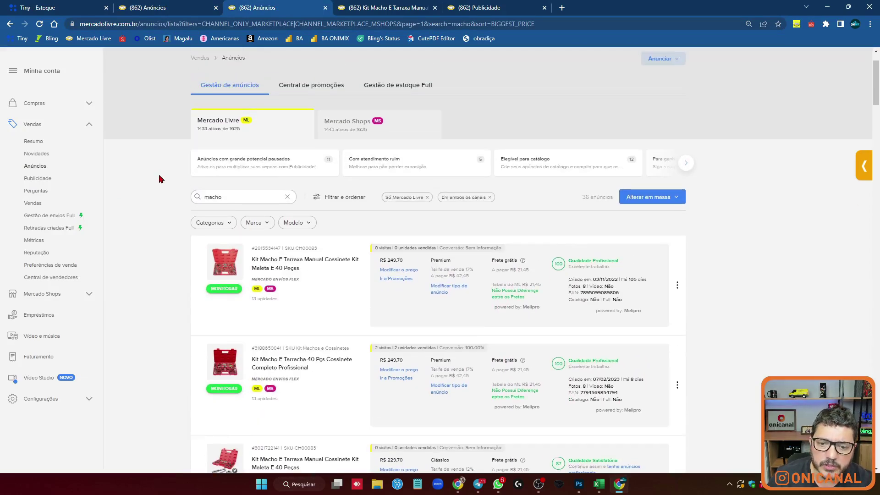
{"action": "scroll", "coordinate": [160, 179], "scroll_direction": "down", "scroll_amount": 3}
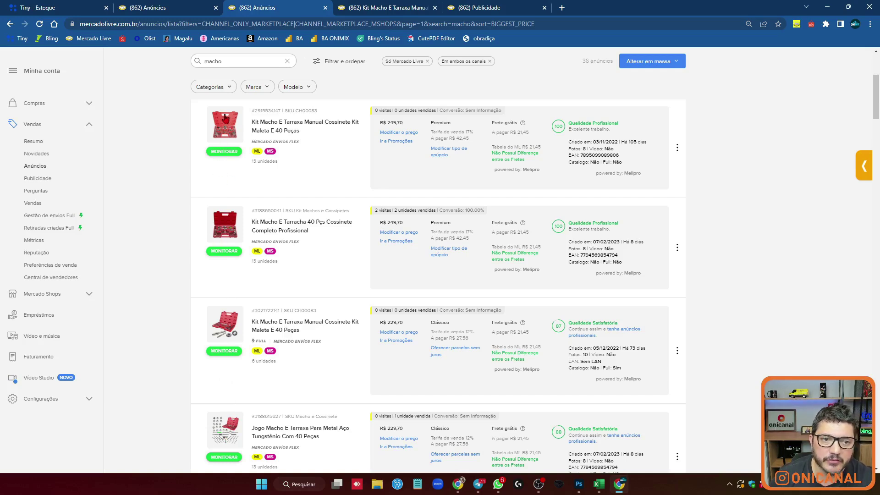
Open the two Premium tap and die kit listings in separate tabs and go to their public product pages.
{"action": "right_click", "coordinate": [294, 123]}
{"action": "left_click", "coordinate": [293, 134]}
{"action": "right_click", "coordinate": [273, 221]}
{"action": "left_click", "coordinate": [284, 227]}
{"action": "left_click", "coordinate": [387, 5]}
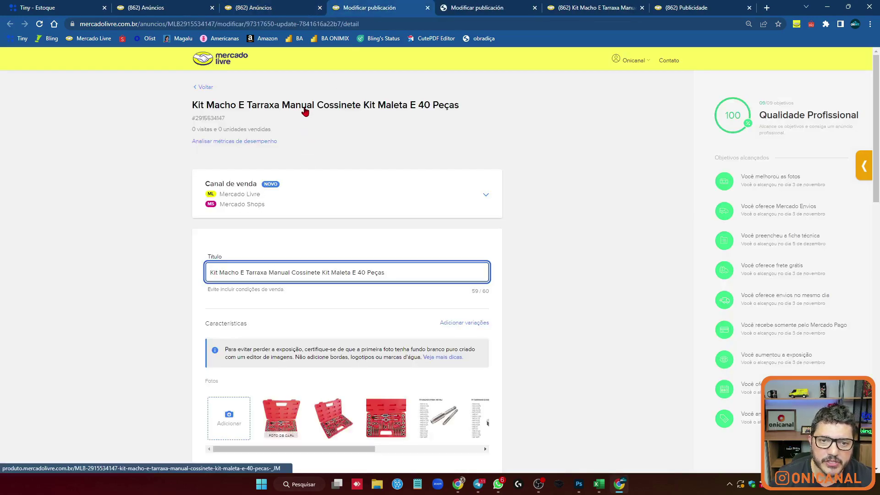
{"action": "key", "text": "ctrl+Tab"}
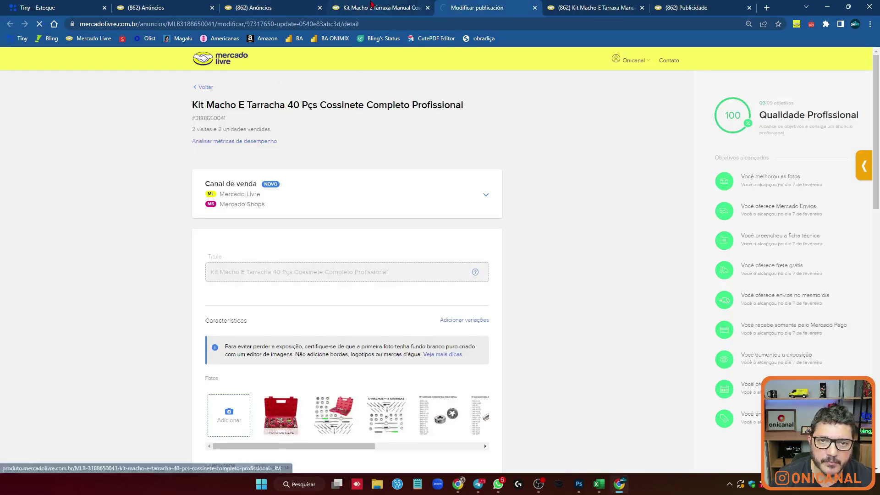
{"action": "key", "text": "ctrl+shift+Tab"}
Enlarge the cover photos of both Premium listings to compare the kit contents, then close the second listing's photo viewer.
{"action": "left_click", "coordinate": [389, 314]}
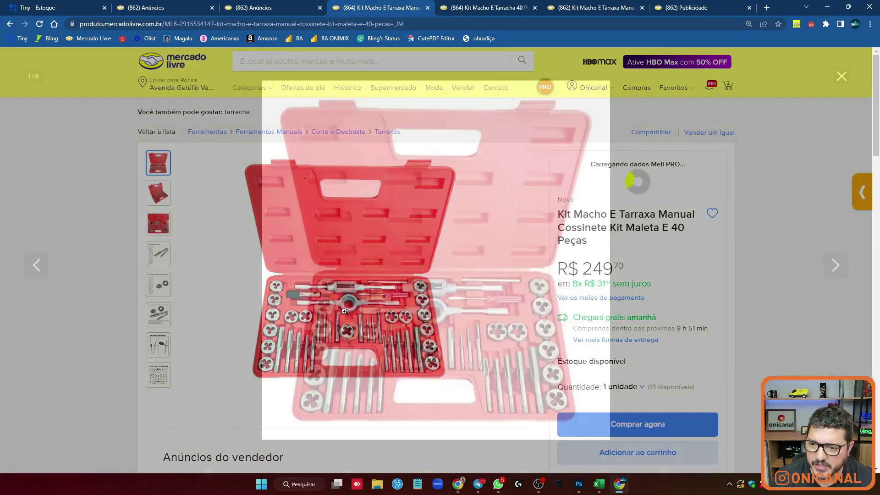
{"action": "left_click", "coordinate": [391, 315]}
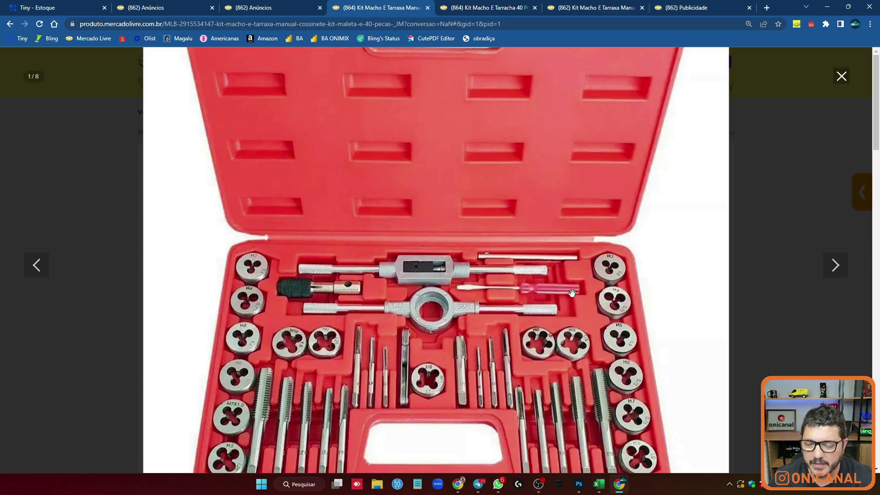
{"action": "left_click", "coordinate": [463, 6]}
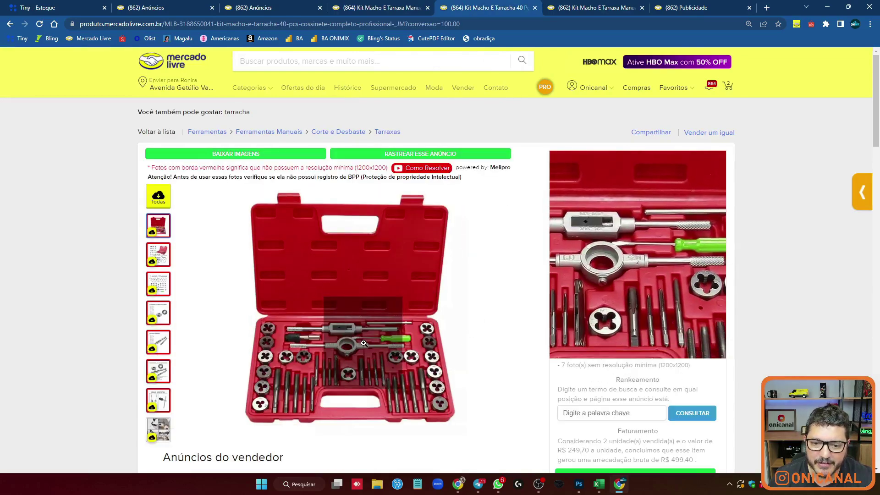
{"action": "left_click", "coordinate": [412, 300]}
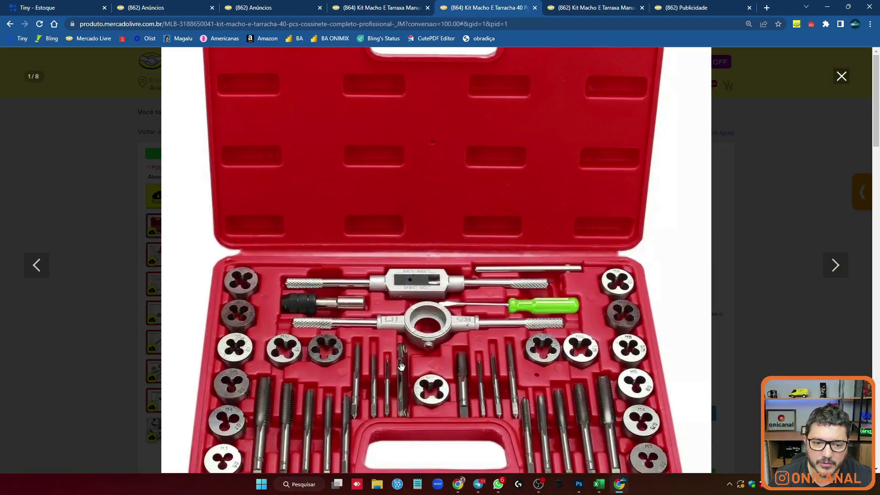
{"action": "scroll", "coordinate": [298, 397], "scroll_direction": "down", "scroll_amount": 2}
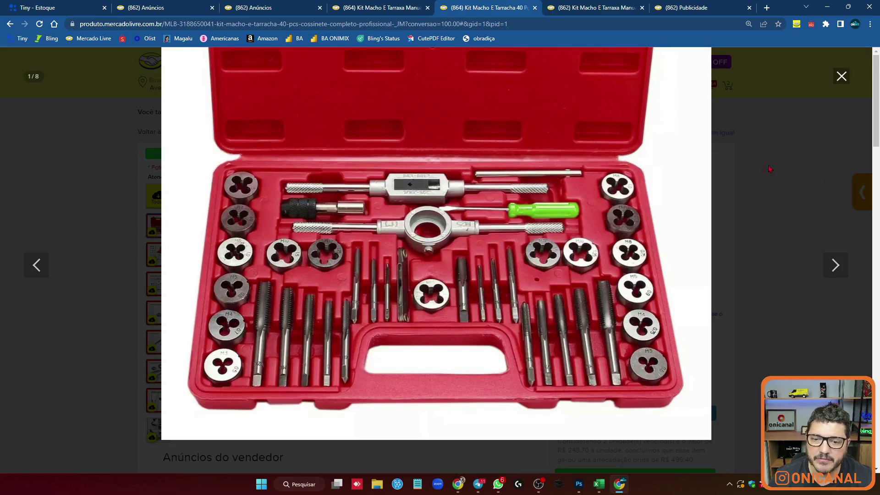
{"action": "left_click", "coordinate": [721, 112]}
{"action": "key", "text": "Escape"}
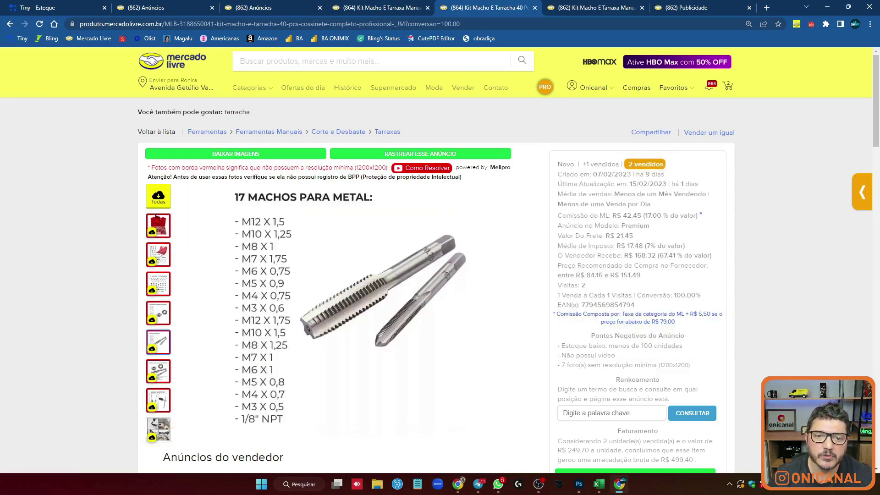
Compare the "macho" entries in the seller listings with the photos on the Kit Macho E Tarraxa Manual product page.
{"action": "key", "text": "ctrl+shift+Tab"}
{"action": "key", "text": "ctrl+shift+Tab"}
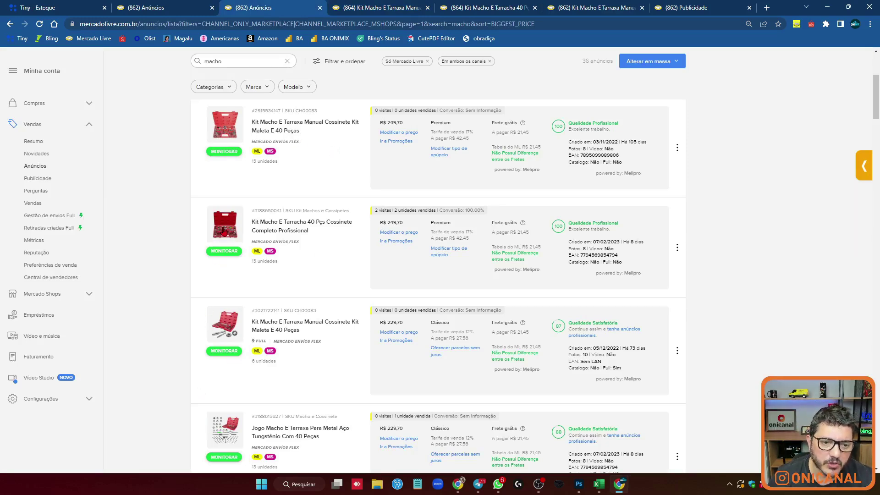
{"action": "scroll", "coordinate": [227, 138], "scroll_direction": "up", "scroll_amount": 1}
{"action": "scroll", "coordinate": [228, 125], "scroll_direction": "down", "scroll_amount": 1}
{"action": "key", "text": "ctrl+Tab"}
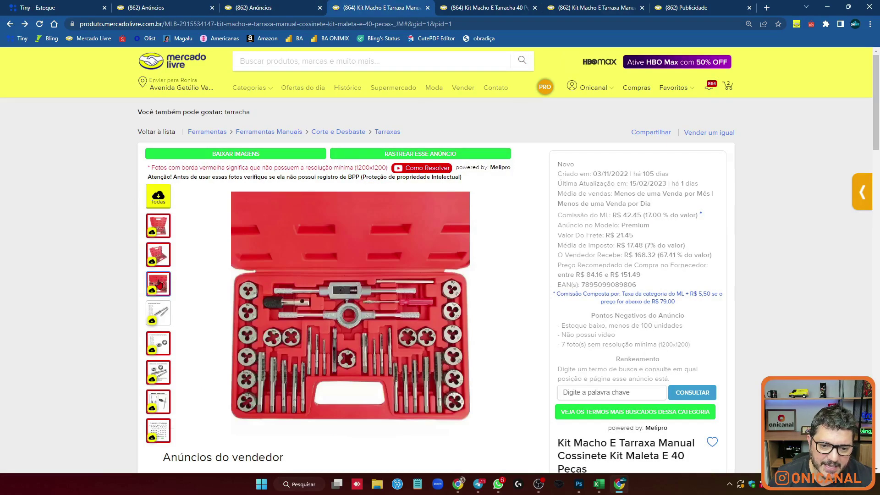
{"action": "left_click", "coordinate": [280, 6]}
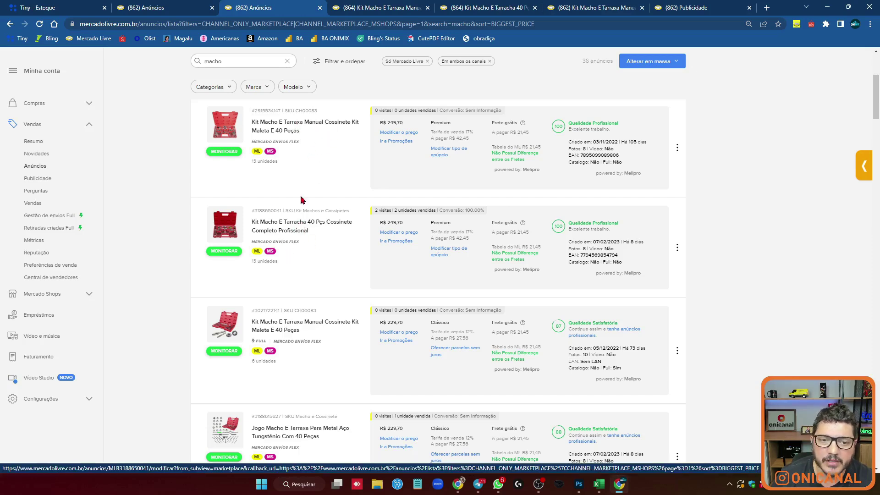
Examine the wording of the title, model and description on the Kit Macho E Tarraxa Manual product page.
{"action": "left_click", "coordinate": [339, 7]}
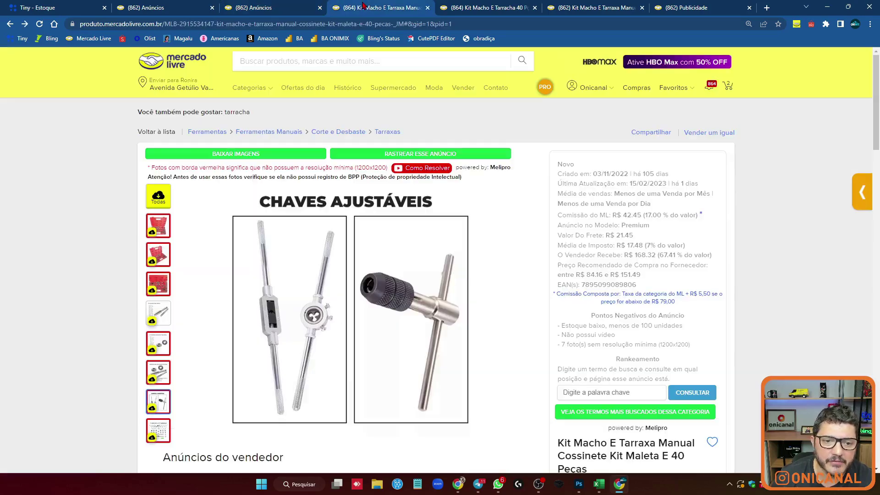
{"action": "scroll", "coordinate": [190, 274], "scroll_direction": "down", "scroll_amount": 10}
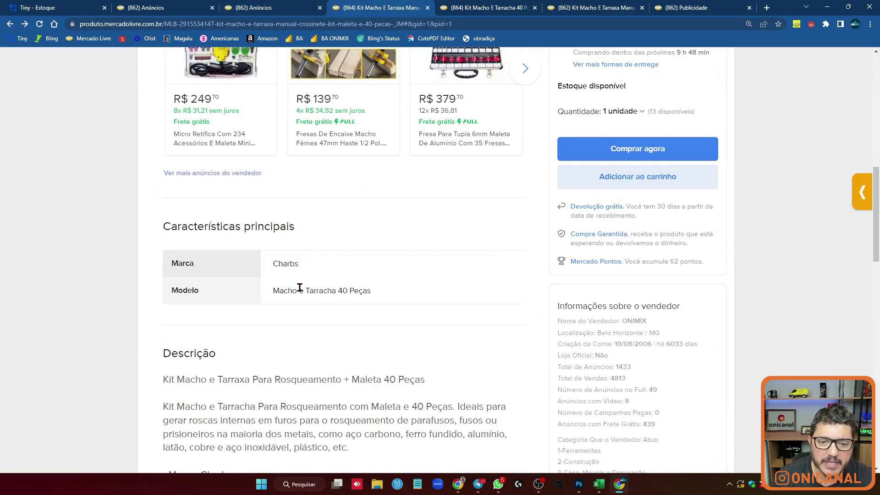
{"action": "scroll", "coordinate": [414, 264], "scroll_direction": "up", "scroll_amount": 10}
{"action": "scroll", "coordinate": [705, 261], "scroll_direction": "down", "scroll_amount": 3}
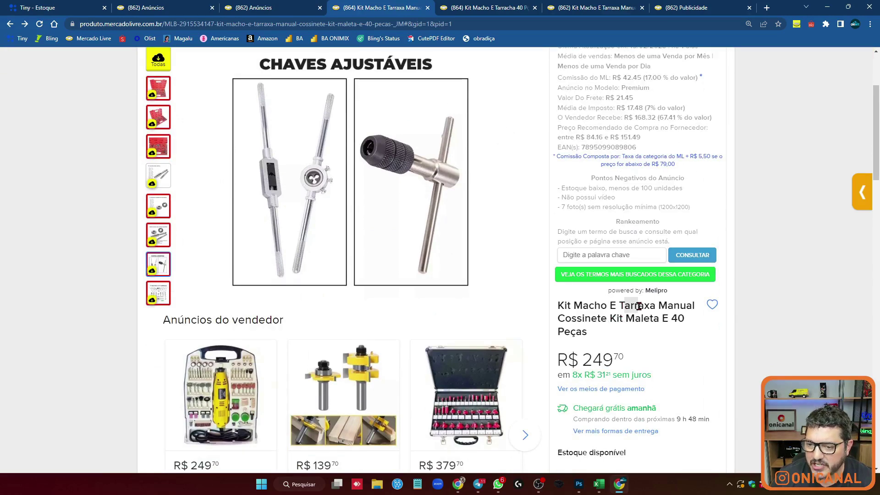
{"action": "scroll", "coordinate": [514, 310], "scroll_direction": "down", "scroll_amount": 6}
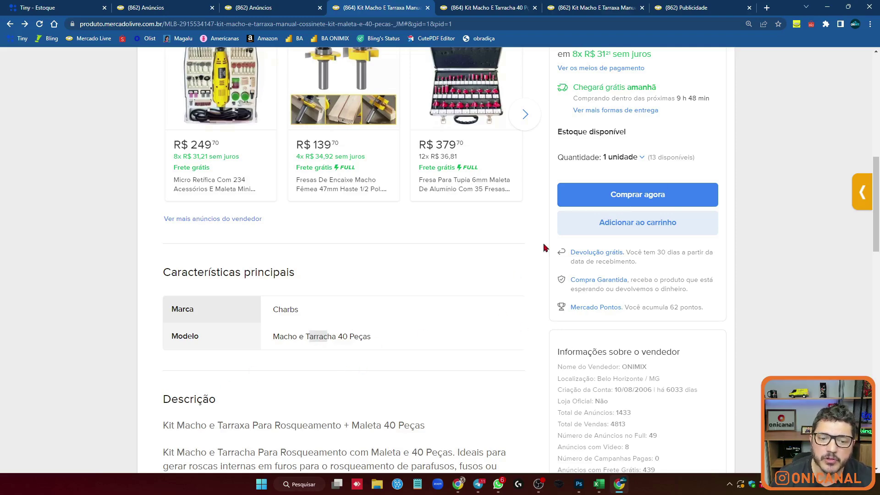
{"action": "scroll", "coordinate": [550, 252], "scroll_direction": "up", "scroll_amount": 5}
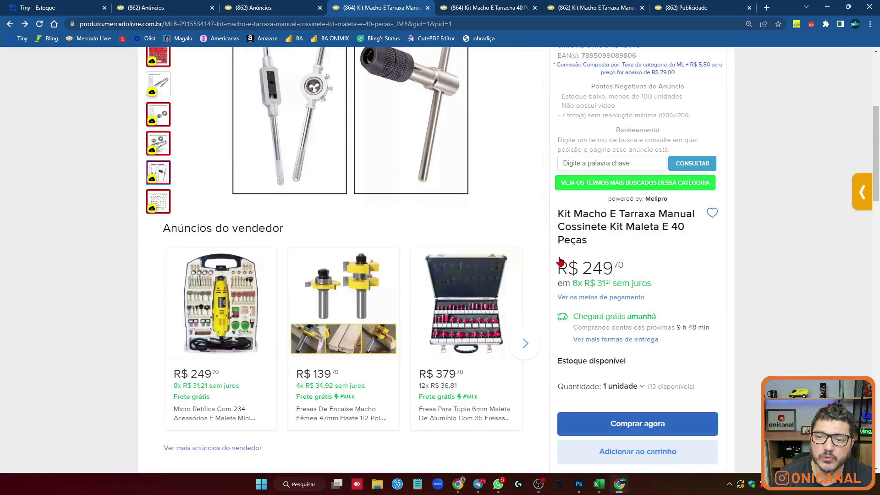
Return to the seller listings and examine the visits, units sold, prices and listing types of the four tap and die kits.
{"action": "left_click", "coordinate": [251, 5]}
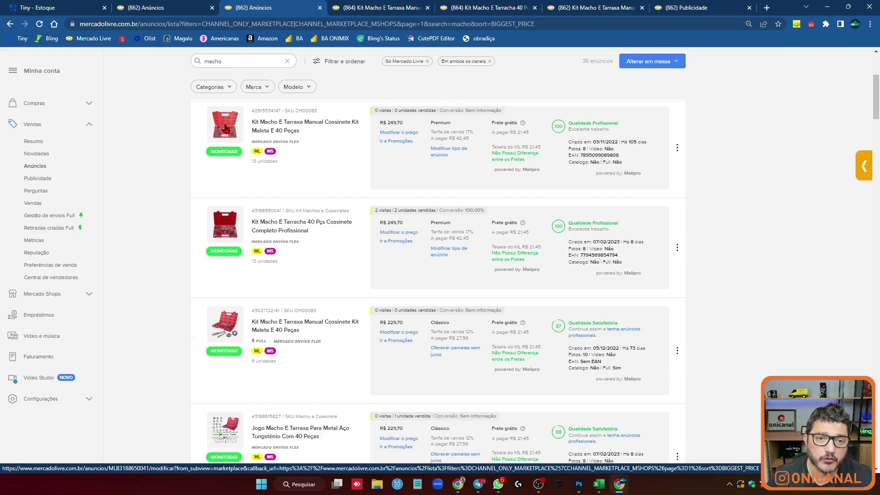
{"action": "scroll", "coordinate": [206, 239], "scroll_direction": "down", "scroll_amount": 1}
{"action": "scroll", "coordinate": [248, 197], "scroll_direction": "up", "scroll_amount": 3}
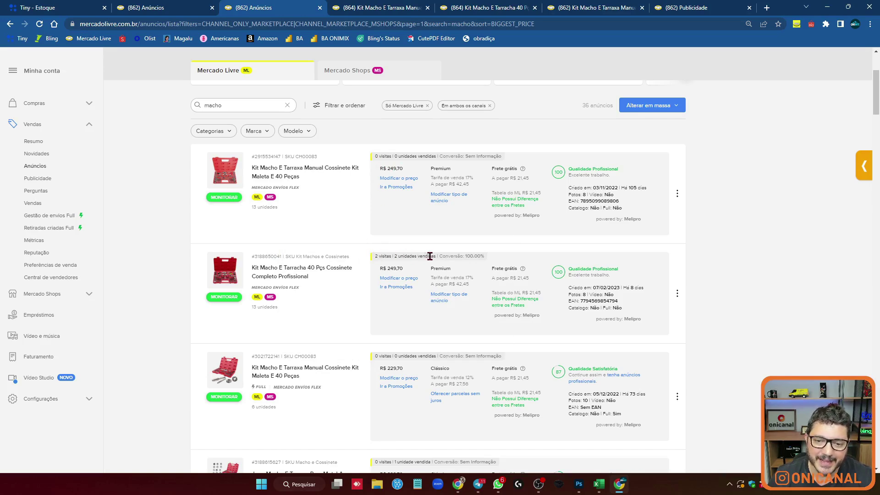
{"action": "scroll", "coordinate": [448, 256], "scroll_direction": "down", "scroll_amount": 1}
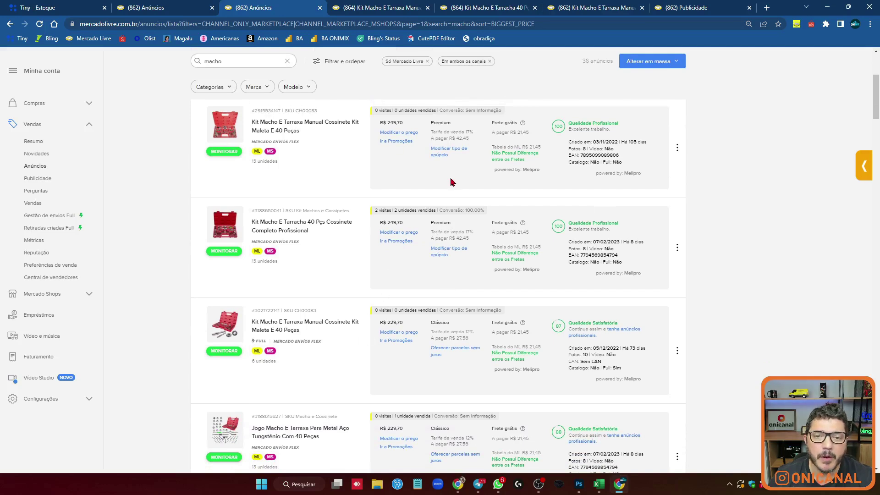
{"action": "scroll", "coordinate": [461, 197], "scroll_direction": "down", "scroll_amount": 1}
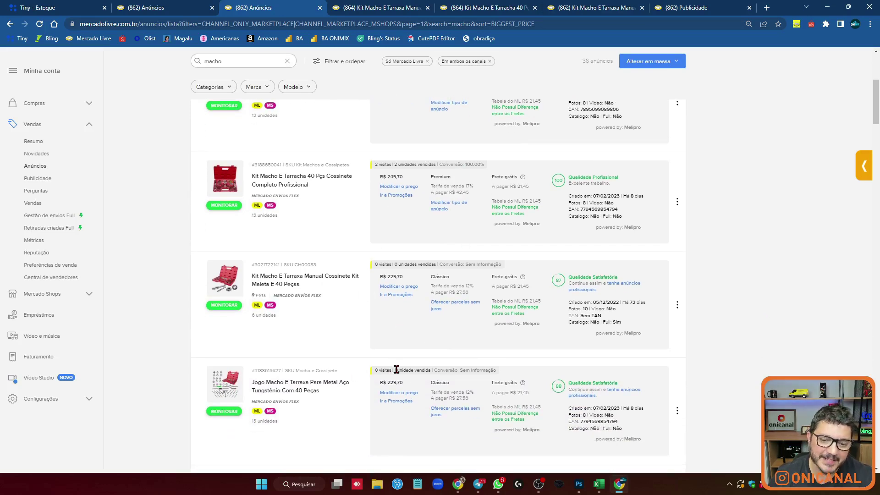
{"action": "scroll", "coordinate": [427, 332], "scroll_direction": "up", "scroll_amount": 1}
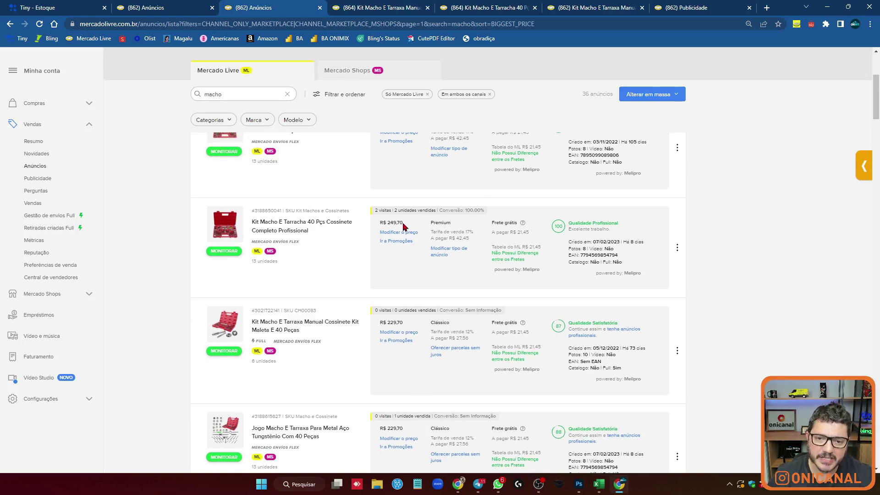
{"action": "scroll", "coordinate": [434, 301], "scroll_direction": "up", "scroll_amount": 1}
{"action": "scroll", "coordinate": [434, 304], "scroll_direction": "down", "scroll_amount": 1}
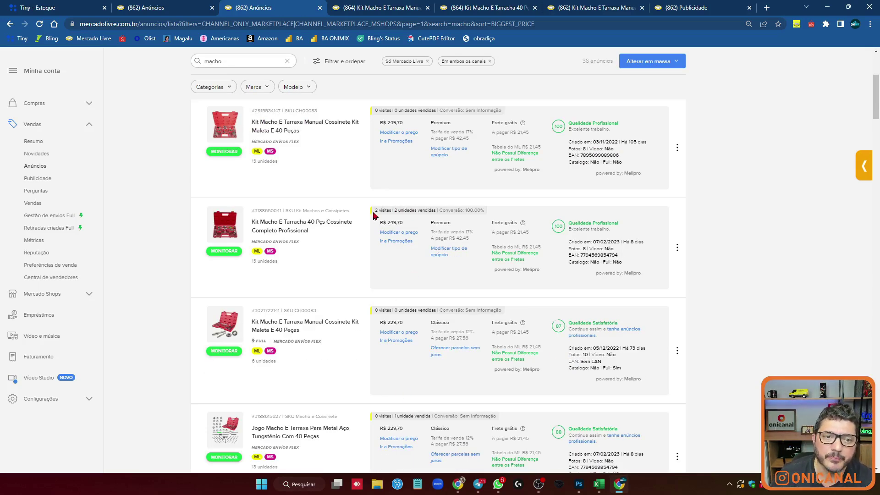
{"action": "scroll", "coordinate": [372, 214], "scroll_direction": "up", "scroll_amount": 1}
{"action": "scroll", "coordinate": [346, 200], "scroll_direction": "down", "scroll_amount": 2}
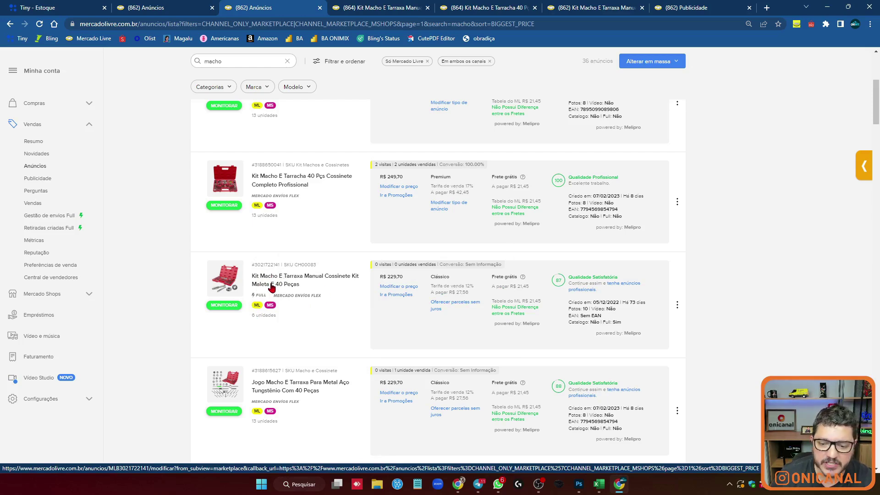
Switch to the PRECIFICAÇÃO ONICANAL 2023 workbook in Excel and examine the acquisition cost and desired margin.
{"action": "left_click", "coordinate": [599, 489]}
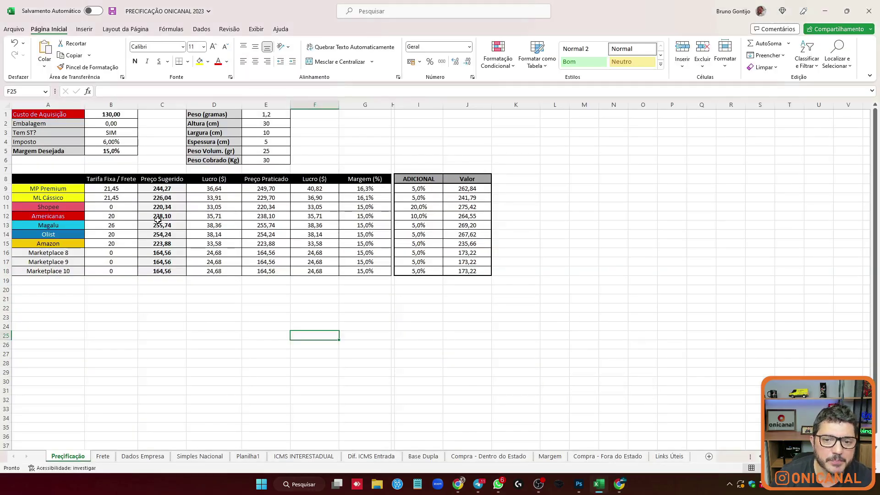
{"action": "left_click", "coordinate": [90, 113]}
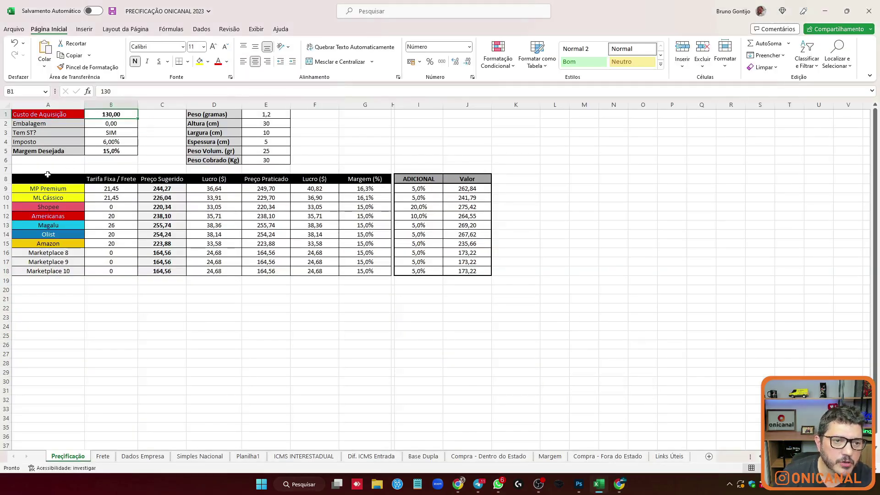
{"action": "left_click", "coordinate": [119, 150]}
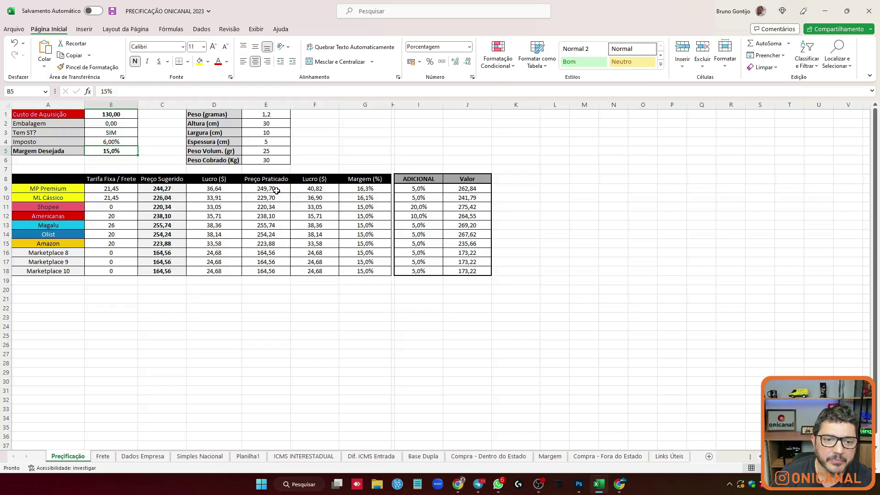
Examine the practised price, profit and margin columns, focusing on the MP Premium and ML Clássico rows.
{"action": "left_click_drag", "start_coordinate": [271, 179], "coordinate": [388, 273]}
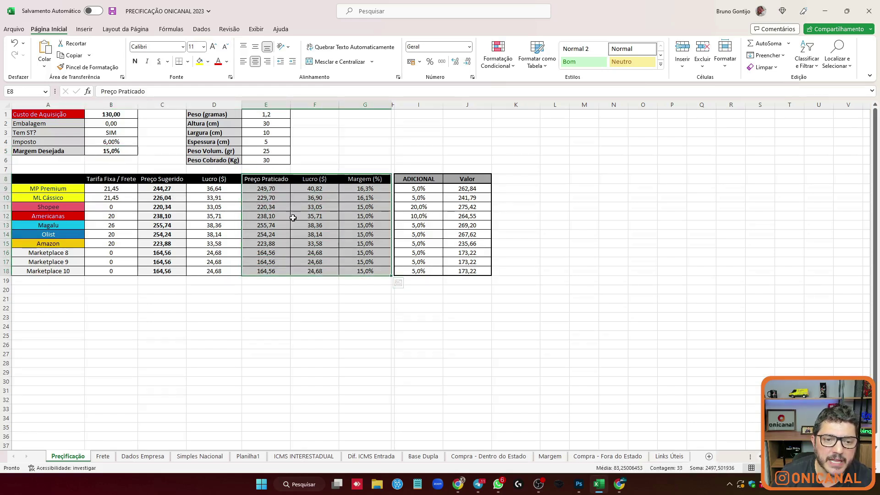
{"action": "left_click", "coordinate": [279, 187]}
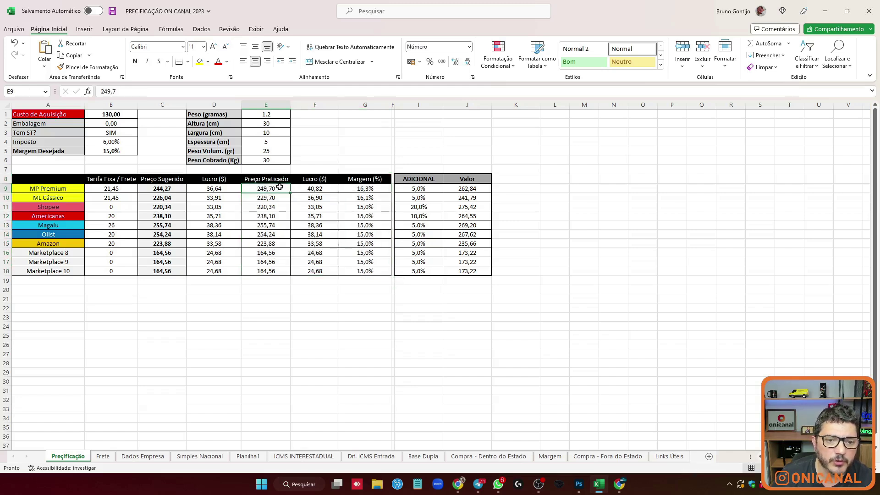
{"action": "left_click", "coordinate": [276, 198]}
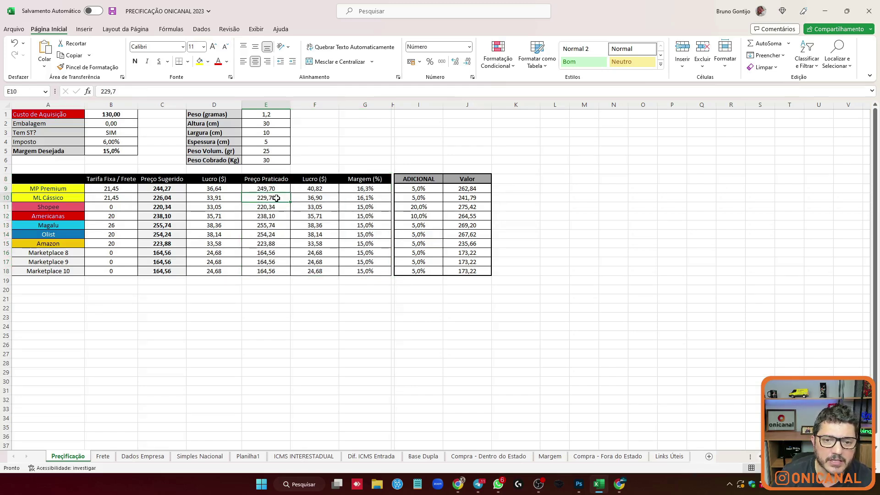
{"action": "left_click_drag", "start_coordinate": [370, 189], "coordinate": [369, 198]}
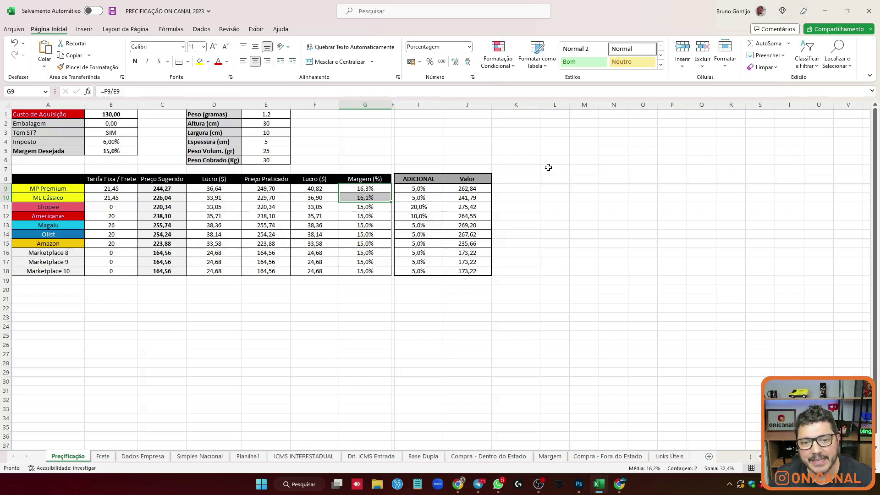
{"action": "left_click", "coordinate": [263, 189]}
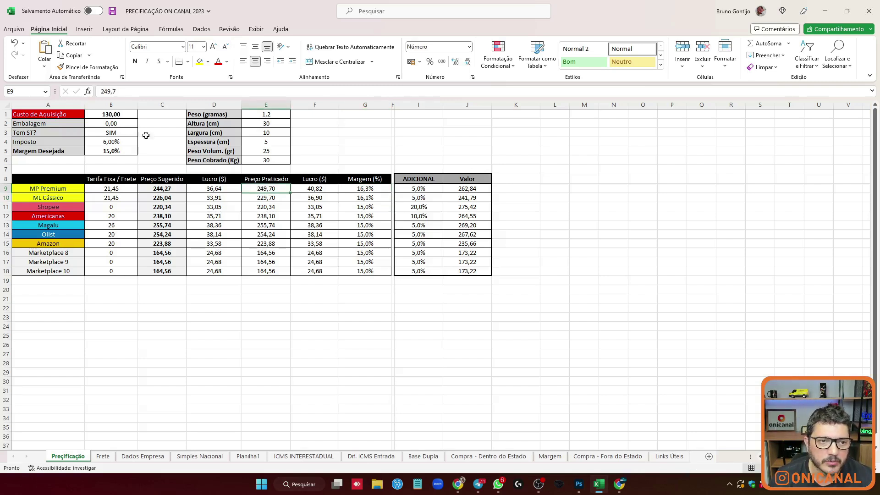
Apply a 5% discount to the MP Premium practised price with =249,7*0,95 and check its profit margin.
{"action": "left_click", "coordinate": [99, 91]}
{"action": "type", "text": "="}
{"action": "left_click", "coordinate": [130, 92]}
{"action": "type", "text": "*0,"}
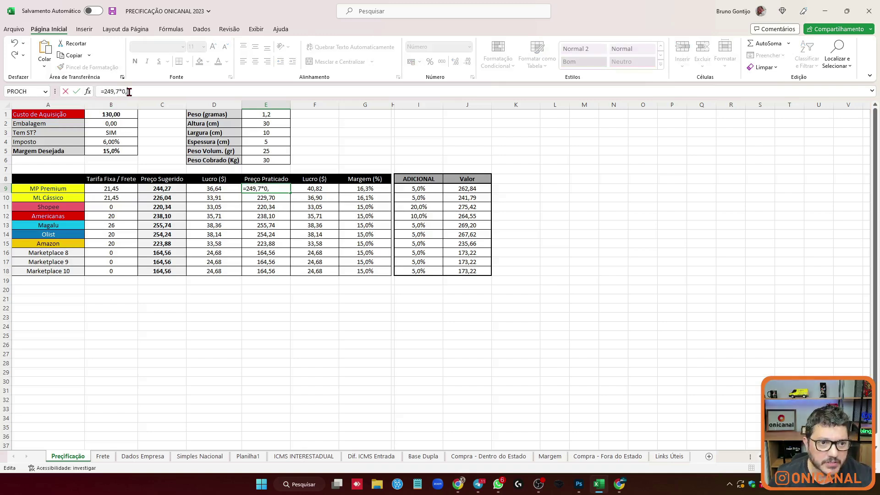
{"action": "type", "text": "95"}
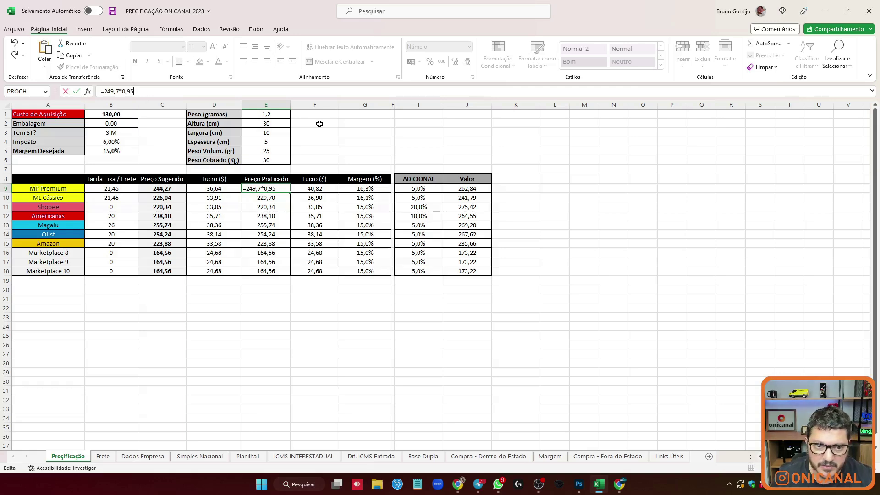
{"action": "key", "text": "Return"}
{"action": "left_click", "coordinate": [353, 187]}
{"action": "scroll", "coordinate": [311, 198], "scroll_direction": "down", "scroll_amount": 1}
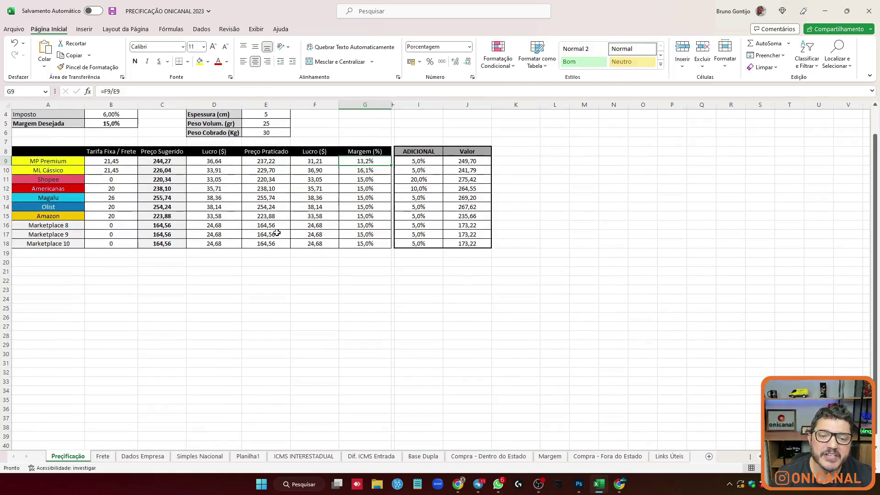
{"action": "scroll", "coordinate": [266, 202], "scroll_direction": "up", "scroll_amount": 1}
{"action": "left_click", "coordinate": [267, 189]}
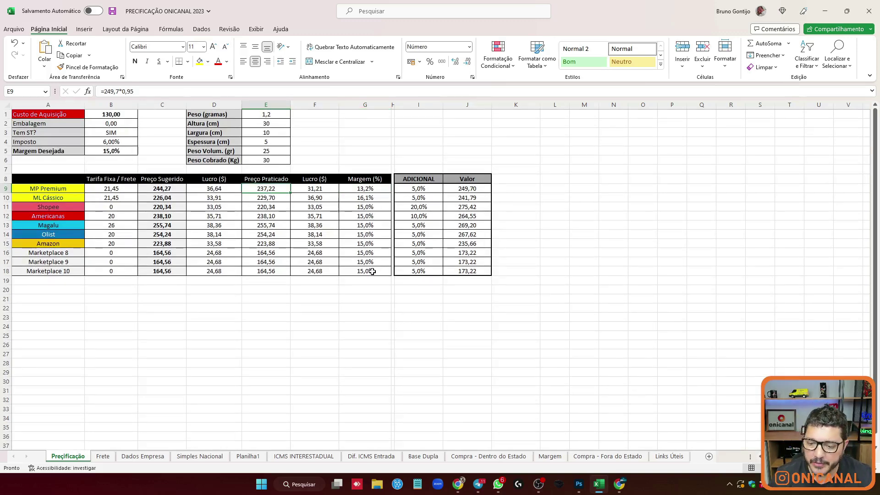
Switch to the Mercado Livre promotions centre in the browser and examine the discount offers available for the tarraxa listings.
{"action": "left_click", "coordinate": [620, 484]}
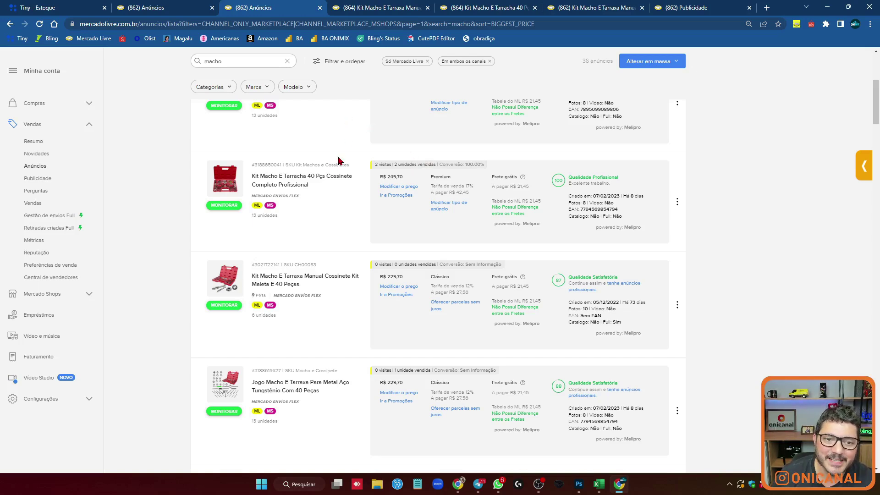
{"action": "left_click", "coordinate": [369, 7]}
{"action": "left_click", "coordinate": [457, 5]}
{"action": "key", "text": "ctrl+2"}
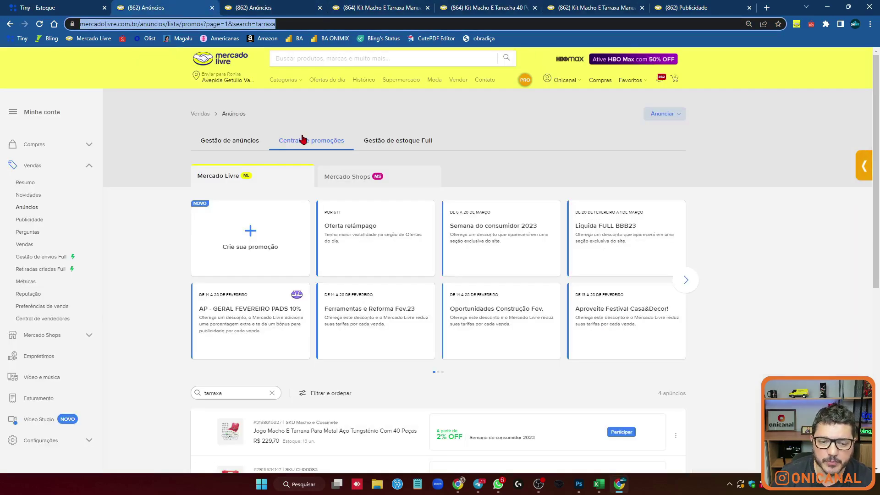
{"action": "scroll", "coordinate": [174, 174], "scroll_direction": "down", "scroll_amount": 4}
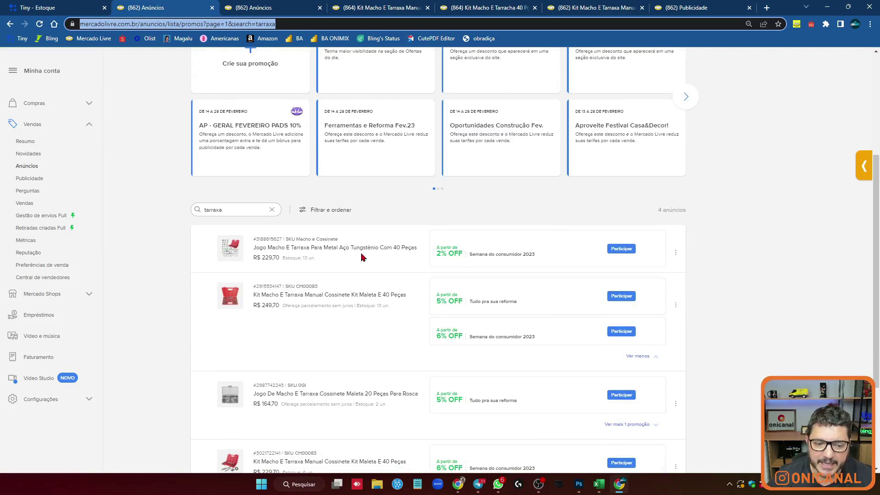
{"action": "scroll", "coordinate": [361, 257], "scroll_direction": "down", "scroll_amount": 1}
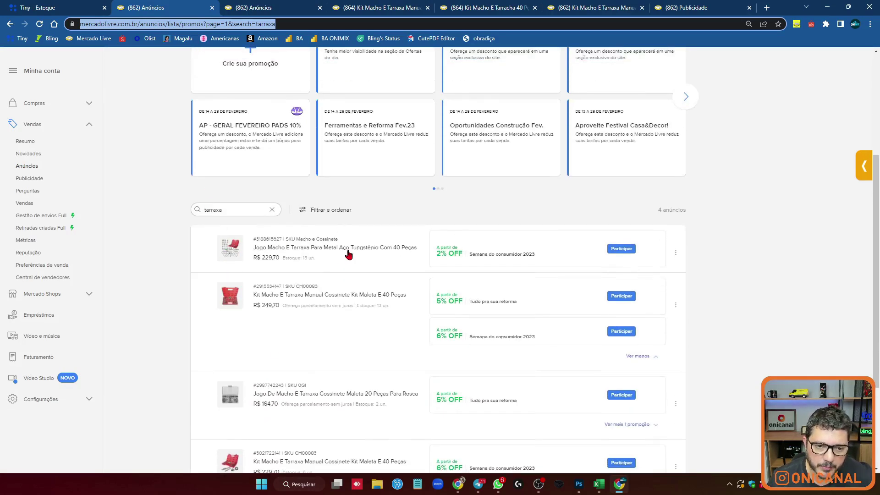
{"action": "scroll", "coordinate": [345, 251], "scroll_direction": "down", "scroll_amount": 1}
{"action": "scroll", "coordinate": [320, 250], "scroll_direction": "down", "scroll_amount": 1}
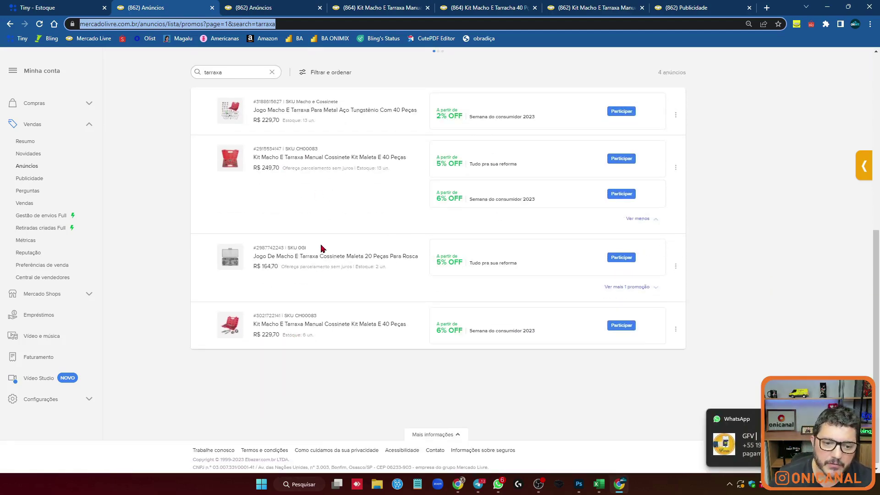
{"action": "left_click", "coordinate": [277, 8]}
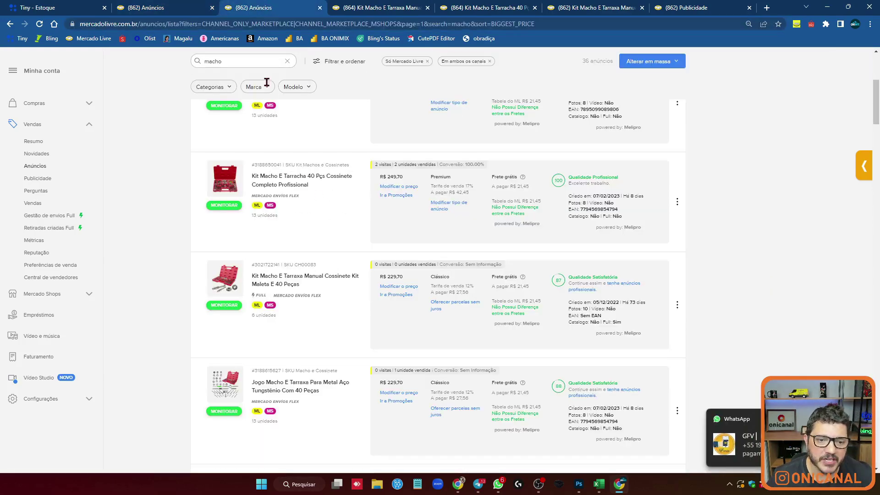
{"action": "double_click", "coordinate": [261, 265]}
{"action": "key", "text": "ctrl+c"}
{"action": "left_click", "coordinate": [165, 8]}
{"action": "key", "text": "ctrl+a"}
{"action": "key", "text": "ctrl+v"}
{"action": "key", "text": "Return"}
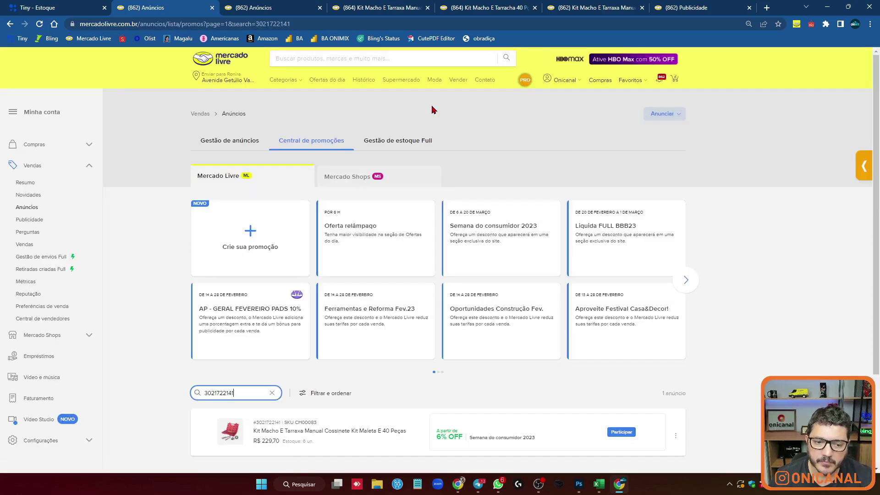
{"action": "scroll", "coordinate": [735, 182], "scroll_direction": "down", "scroll_amount": 2}
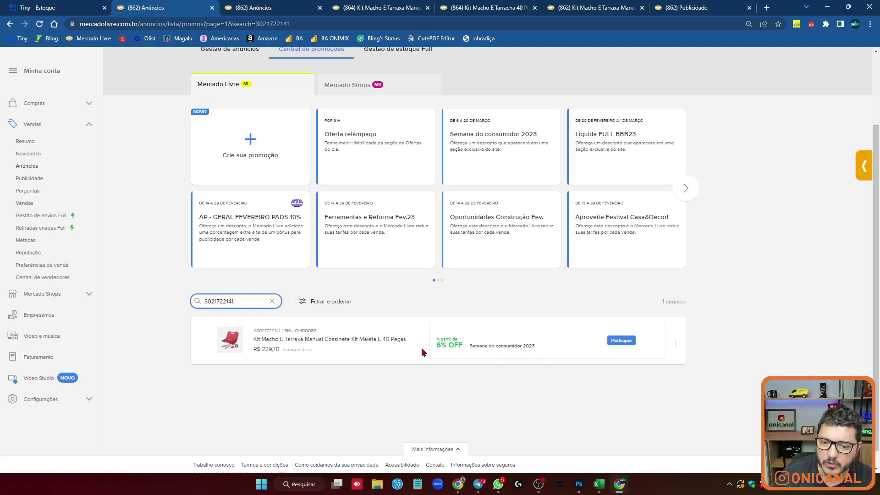
Switch to the pricing workbook, change the MP Premium practised price to =249,7*0,94 and check its margin.
{"action": "left_click", "coordinate": [598, 484]}
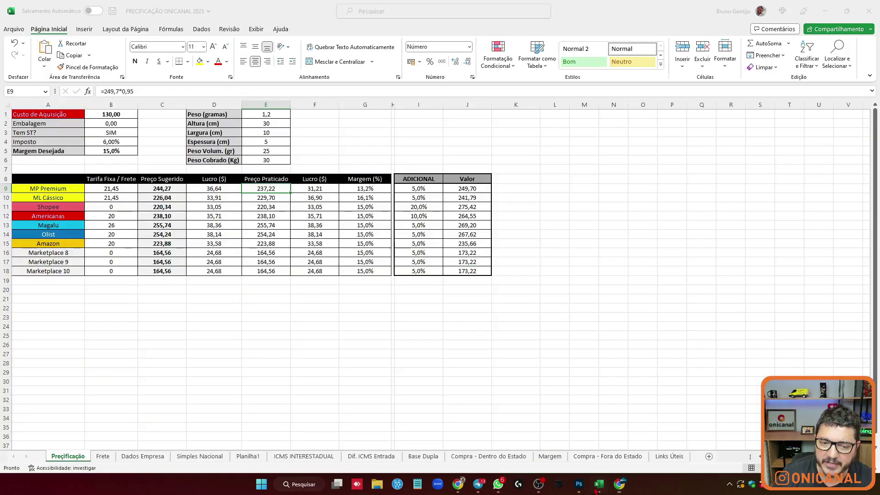
{"action": "left_click", "coordinate": [136, 91]}
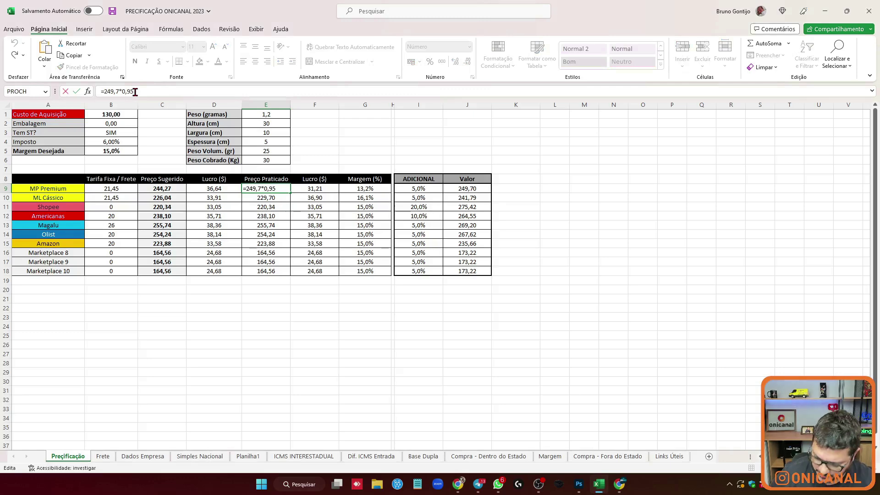
{"action": "key", "text": "Return"}
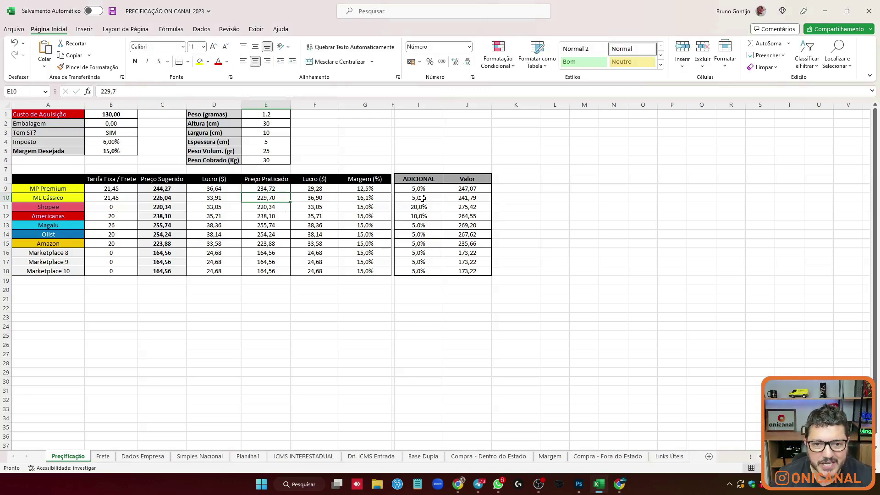
{"action": "scroll", "coordinate": [487, 265], "scroll_direction": "down", "scroll_amount": 1}
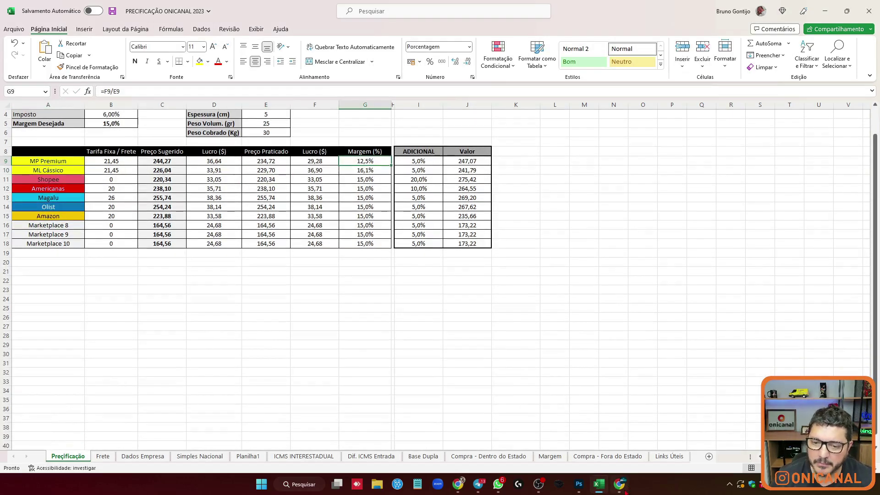
Return to the promotions centre and open the Semana do consumidor 2023 participation form for the kit.
{"action": "key", "text": "alt+Tab"}
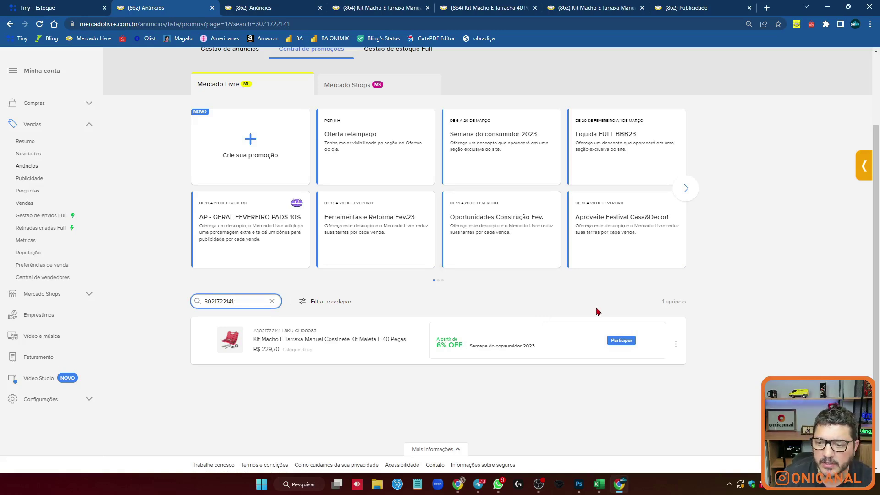
{"action": "left_click", "coordinate": [422, 317]}
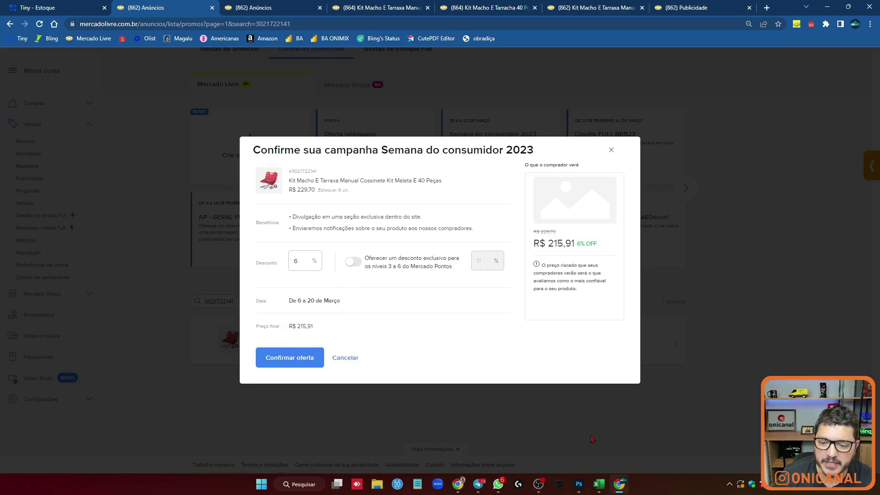
Switch to the pricing workbook, set the ML Clássico practised price to 215,91 and check its profit and margin.
{"action": "left_click", "coordinate": [598, 483]}
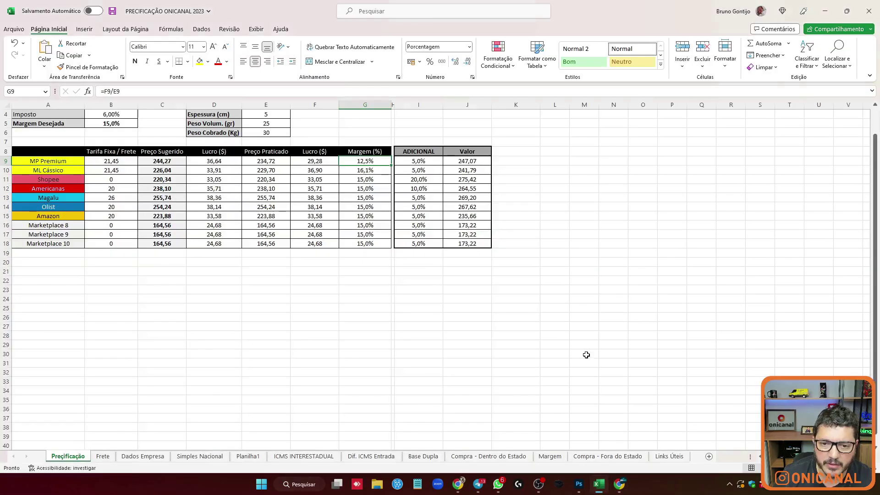
{"action": "left_click", "coordinate": [274, 170]}
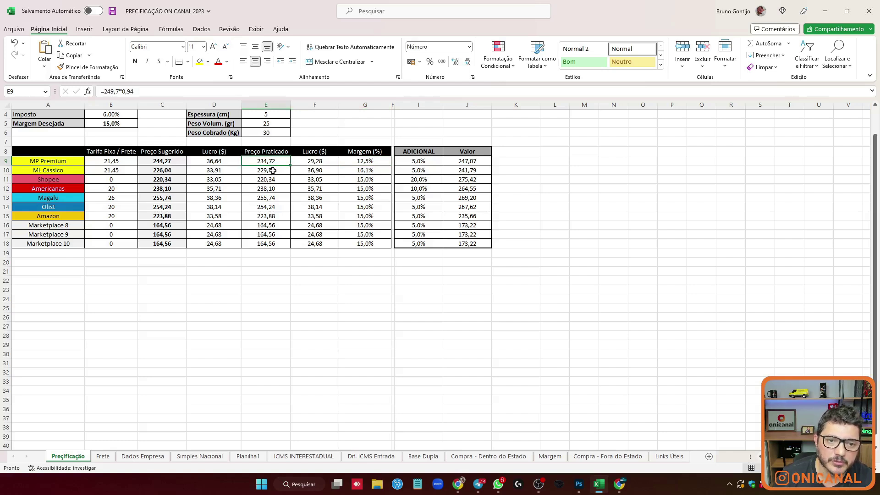
{"action": "type", "text": "5"}
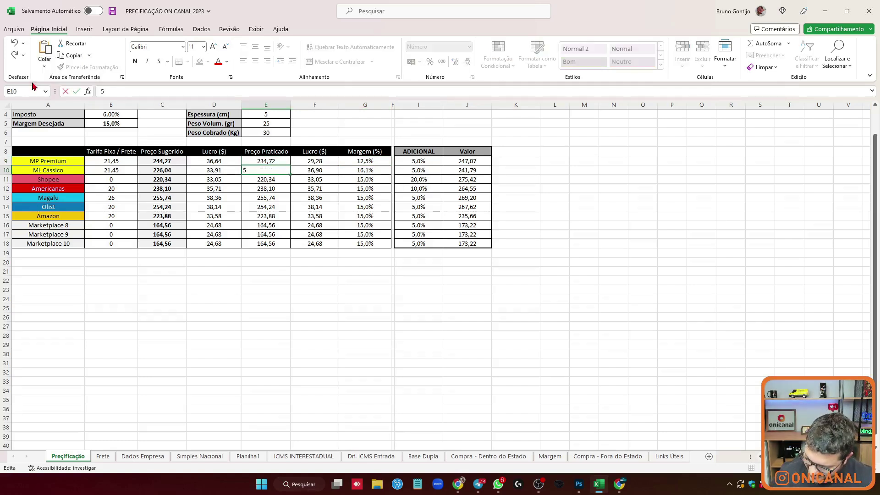
{"action": "type", "text": "215,9"}
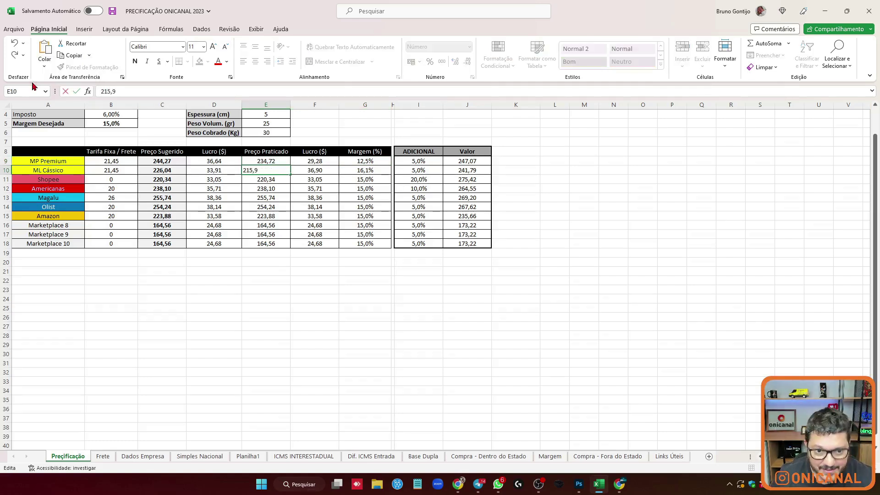
{"action": "type", "text": "1"}
{"action": "key", "text": "Return"}
{"action": "left_click", "coordinate": [343, 170]}
{"action": "left_click", "coordinate": [314, 171]}
Return to the browser and confirm the kit's 6% Semana do consumidor 2023 offer at R$ 215,91.
{"action": "left_click", "coordinate": [619, 485]}
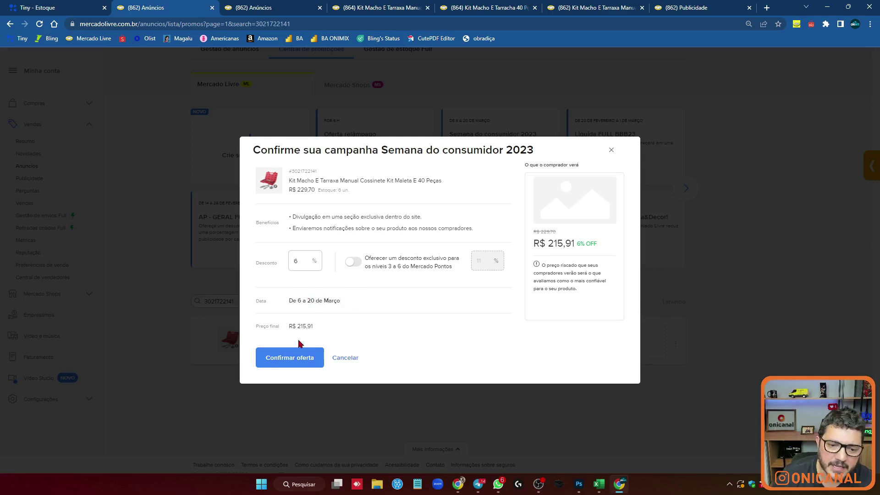
{"action": "left_click", "coordinate": [287, 359]}
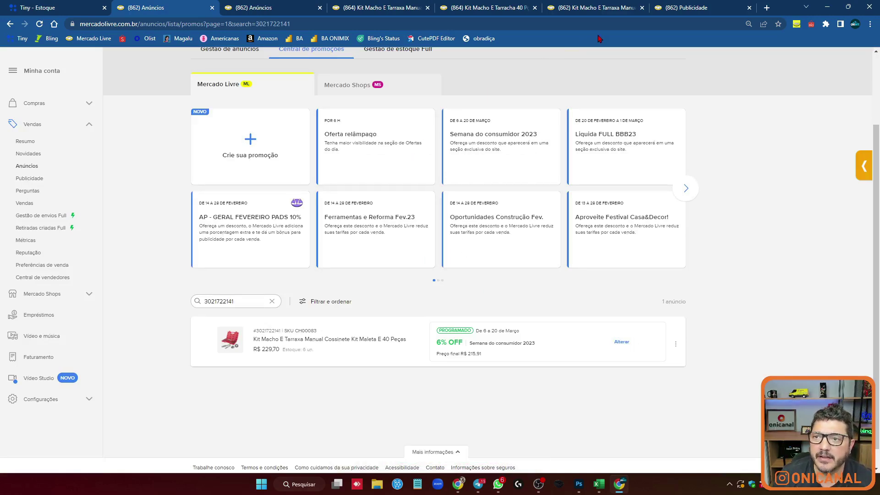
Examine the advertising campaign's metrics, the Jogo Macho E Tarraxa ad's ACOS and the campaign settings.
{"action": "left_click", "coordinate": [679, 6]}
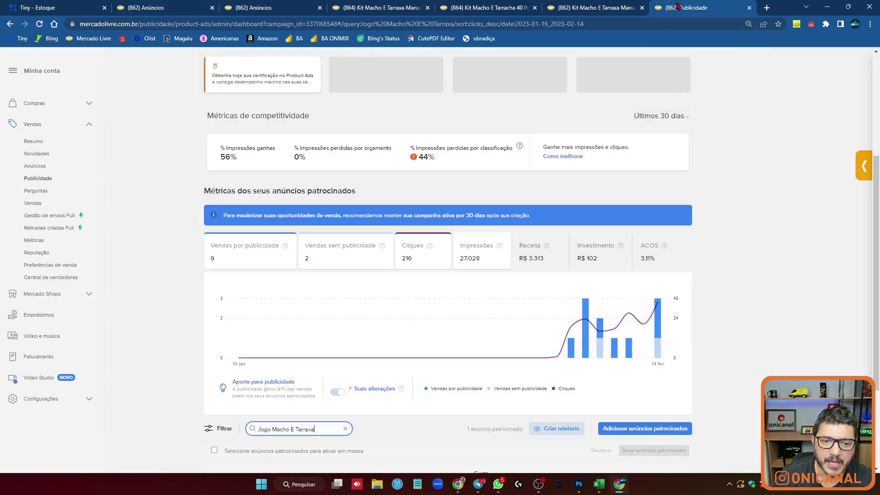
{"action": "scroll", "coordinate": [756, 160], "scroll_direction": "down", "scroll_amount": 3}
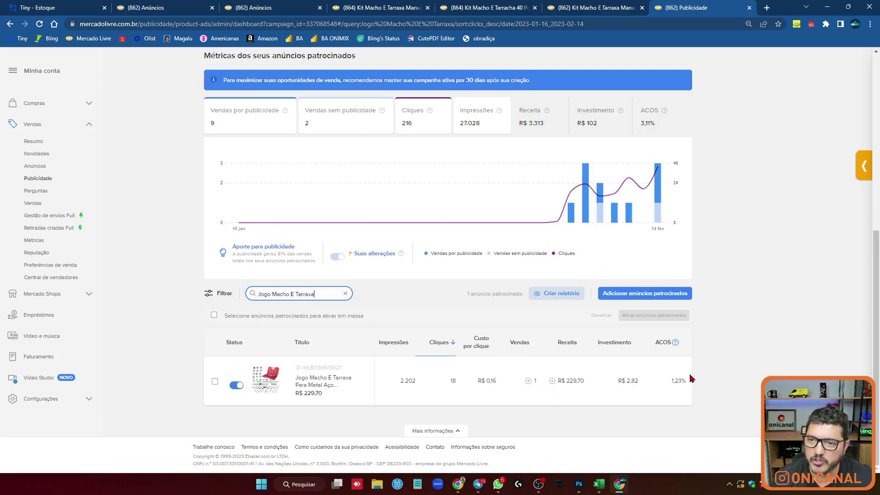
{"action": "scroll", "coordinate": [791, 187], "scroll_direction": "up", "scroll_amount": 2}
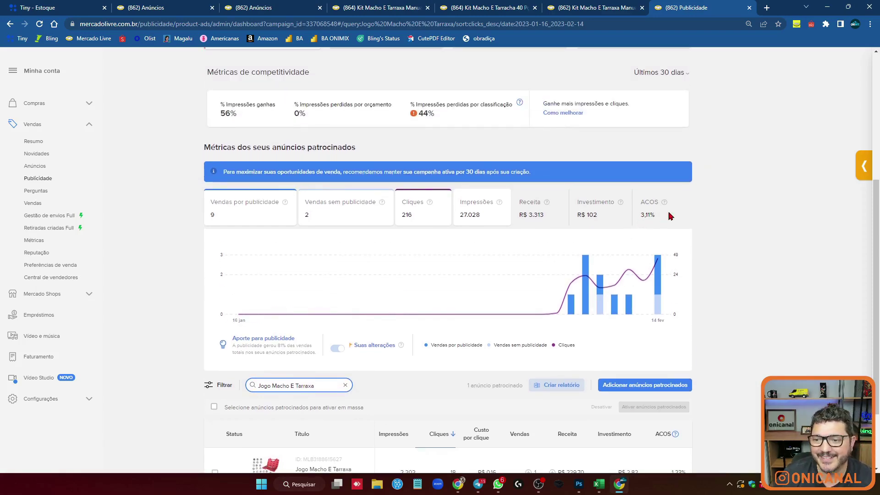
{"action": "scroll", "coordinate": [663, 215], "scroll_direction": "up", "scroll_amount": 1}
{"action": "scroll", "coordinate": [686, 257], "scroll_direction": "up", "scroll_amount": 4}
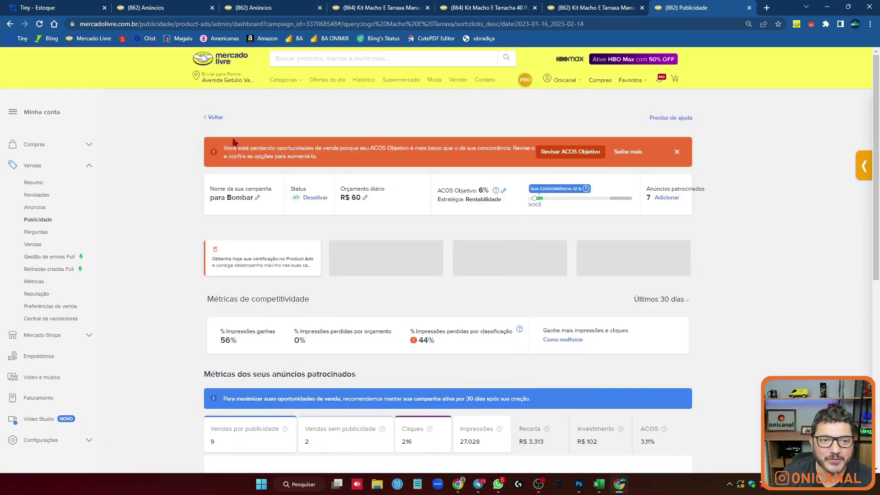
Go back to the advertising campaigns overview and examine the 30-day revenue, investment and ACOS.
{"action": "left_click", "coordinate": [212, 120]}
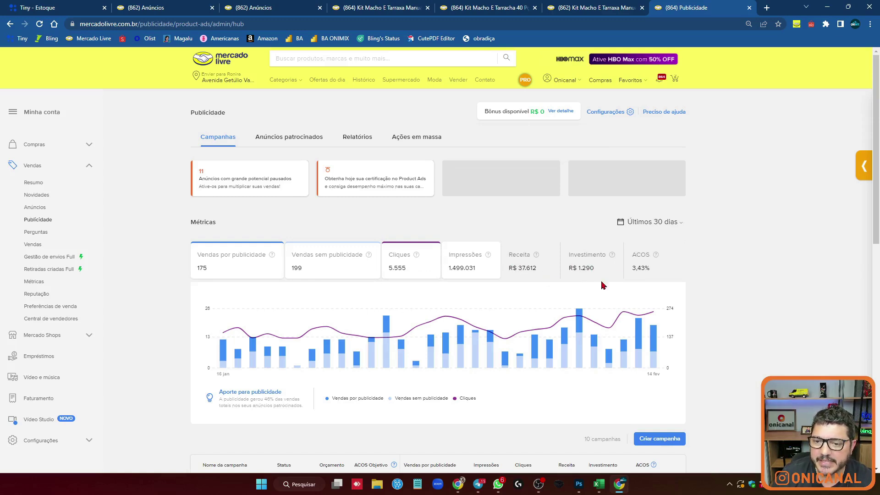
{"action": "left_click_drag", "start_coordinate": [637, 268], "coordinate": [650, 268]}
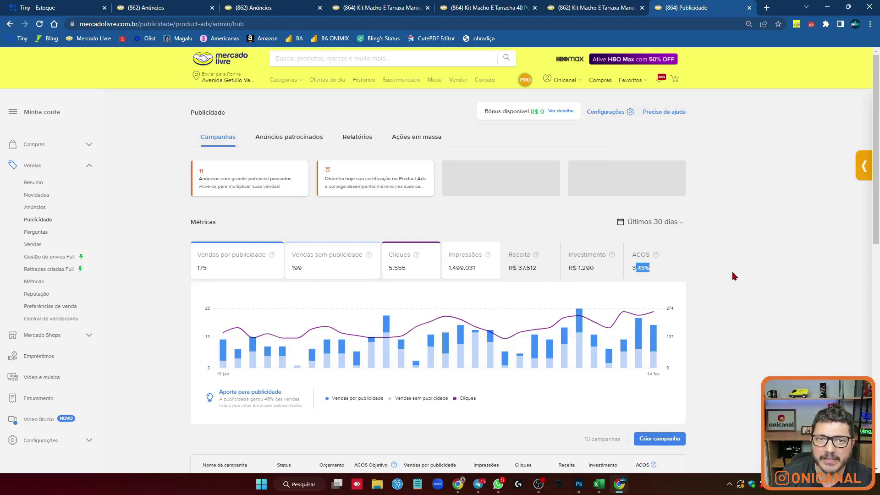
{"action": "scroll", "coordinate": [726, 257], "scroll_direction": "down", "scroll_amount": 1}
{"action": "scroll", "coordinate": [642, 224], "scroll_direction": "up", "scroll_amount": 1}
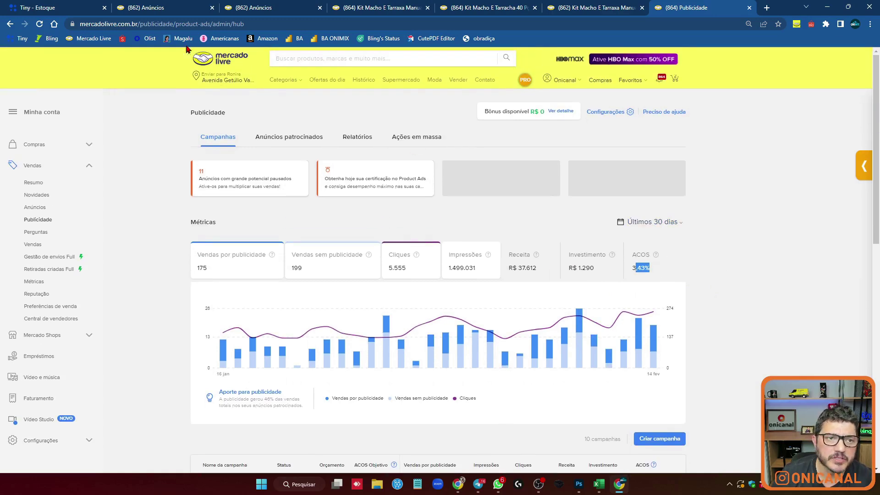
Leave the kit's product page for the seller account summary and examine the 30-day gross sales and sales quantity.
{"action": "left_click", "coordinate": [597, 6]}
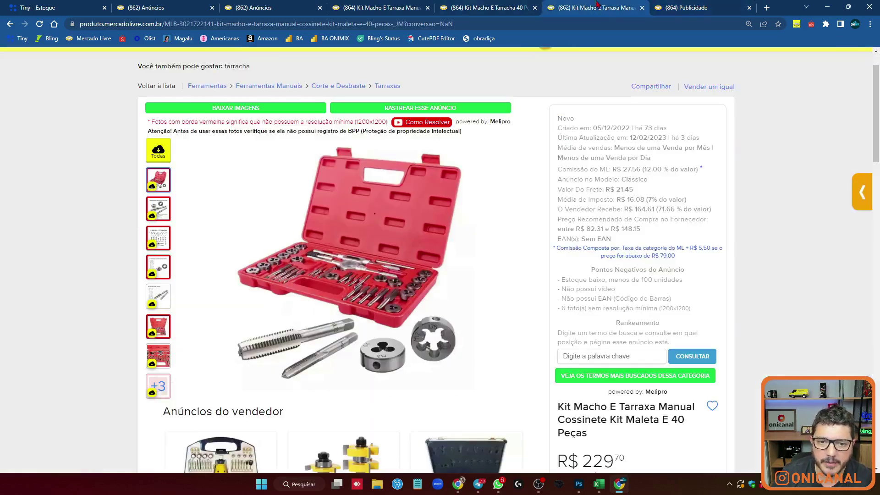
{"action": "scroll", "coordinate": [619, 154], "scroll_direction": "up", "scroll_amount": 2}
{"action": "left_click", "coordinate": [583, 88]}
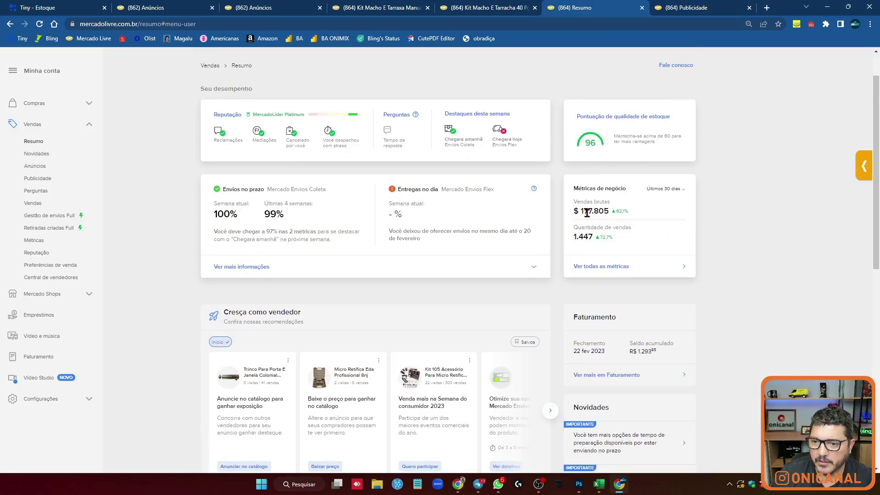
Return to the advertising overview and calculate the advertising revenue's share of gross sales as 37600 ÷ 177000, closing the calculator.
{"action": "left_click", "coordinate": [684, 7]}
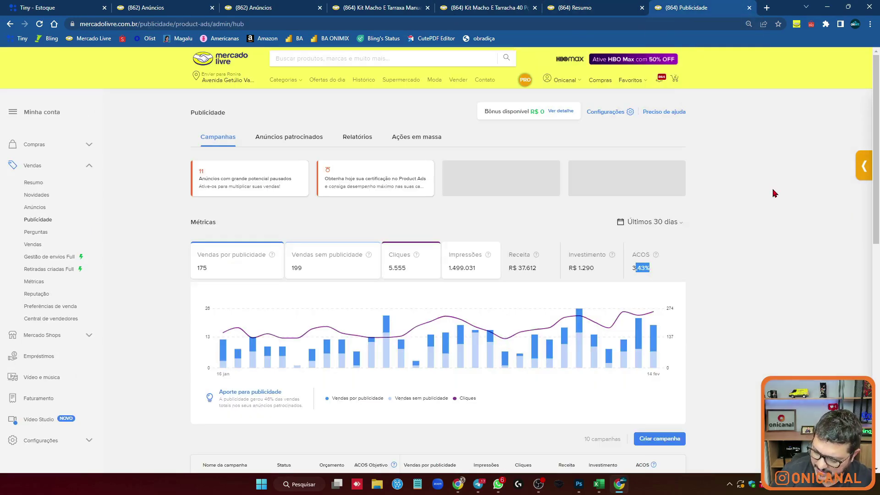
{"action": "key", "text": "XF86Calculator"}
{"action": "type", "text": "3760"}
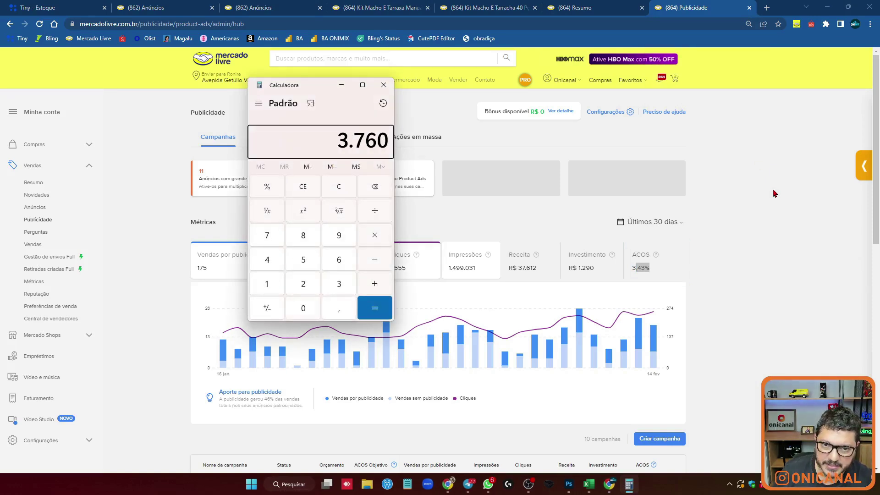
{"action": "type", "text": "0/177000"}
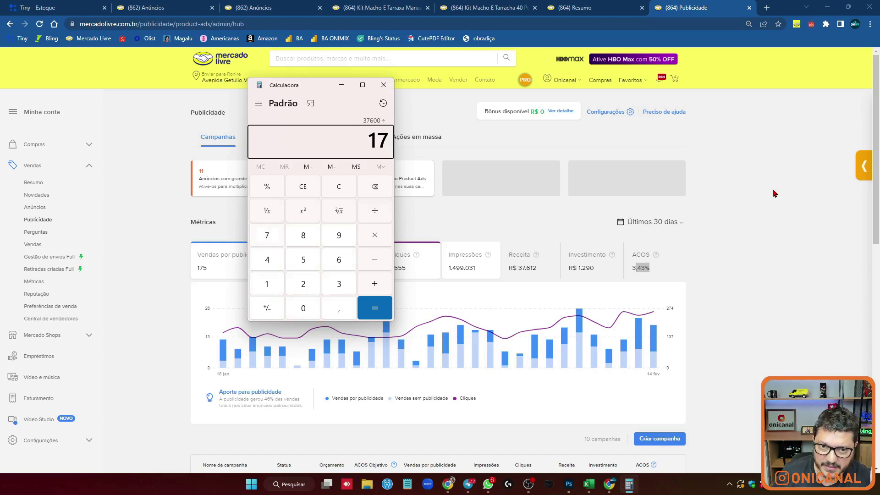
{"action": "key", "text": "Return"}
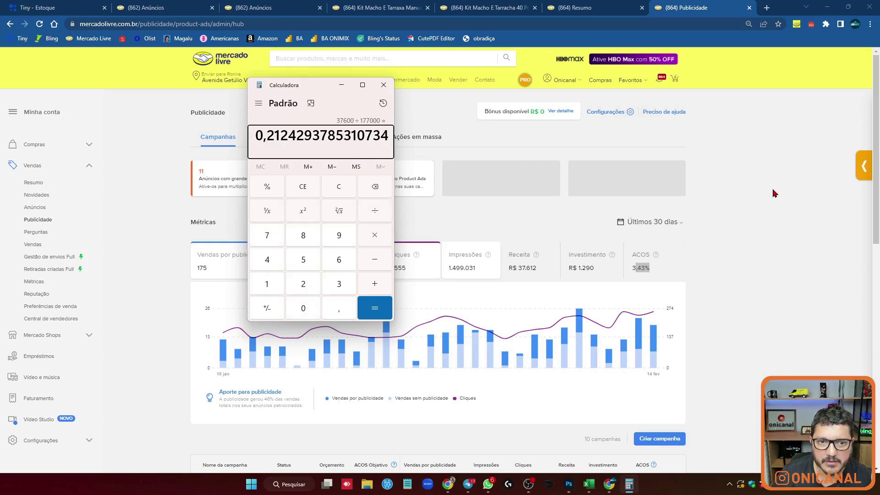
{"action": "left_click", "coordinate": [384, 85]}
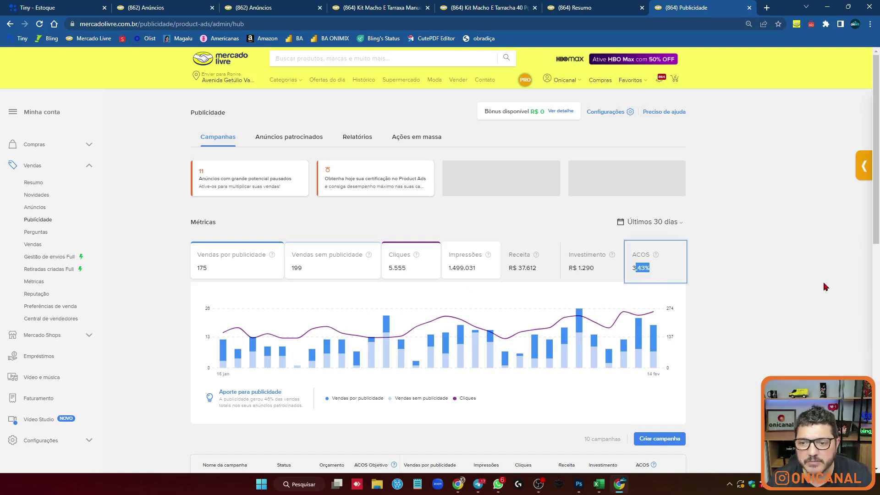
{"action": "left_click", "coordinate": [714, 276]}
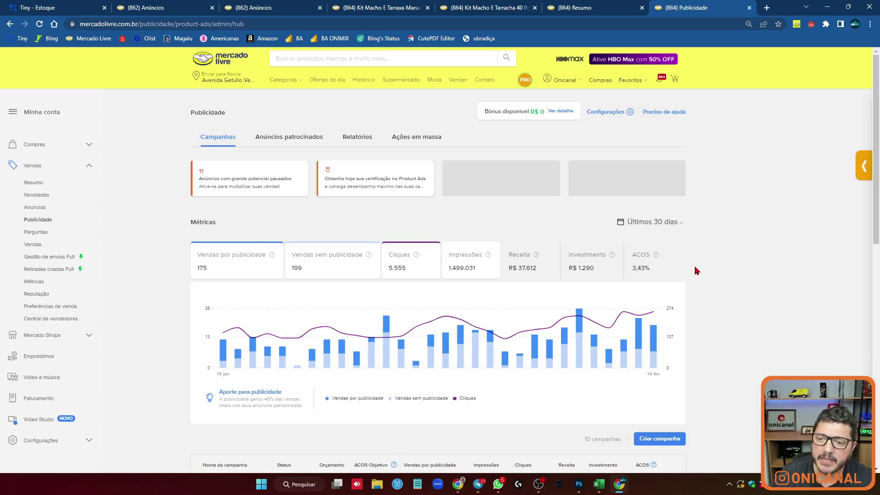
Examine the campaign list's budgets, target ACOS, revenue and investment, plus the overall 30-day ACOS.
{"action": "scroll", "coordinate": [749, 282], "scroll_direction": "down", "scroll_amount": 4}
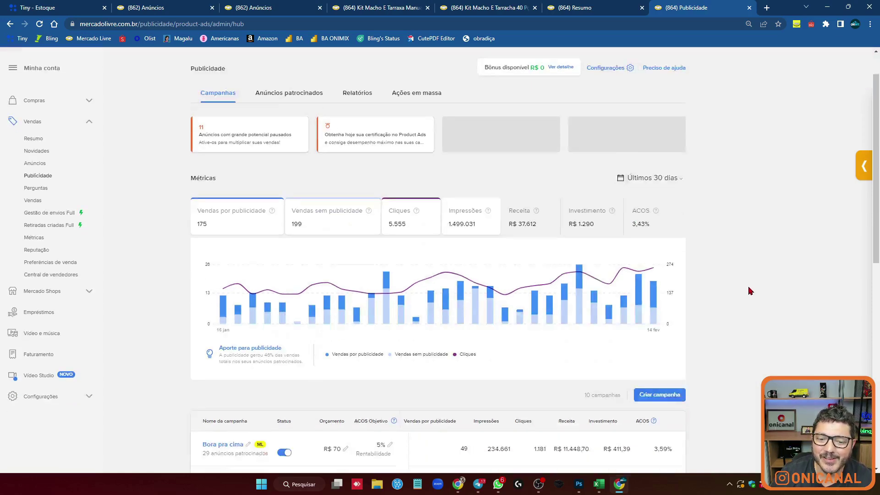
{"action": "scroll", "coordinate": [748, 282], "scroll_direction": "down", "scroll_amount": 3}
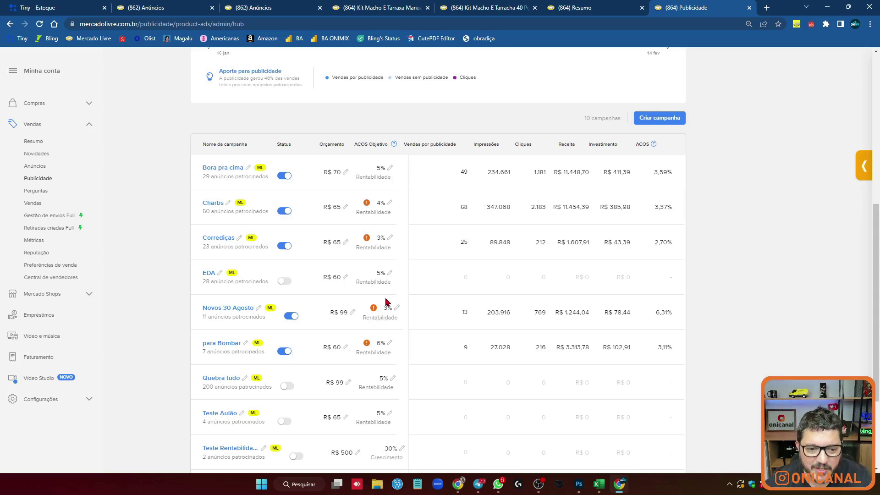
{"action": "scroll", "coordinate": [386, 302], "scroll_direction": "up", "scroll_amount": 7}
{"action": "left_click_drag", "start_coordinate": [634, 271], "coordinate": [664, 274]}
{"action": "left_click", "coordinate": [792, 180]}
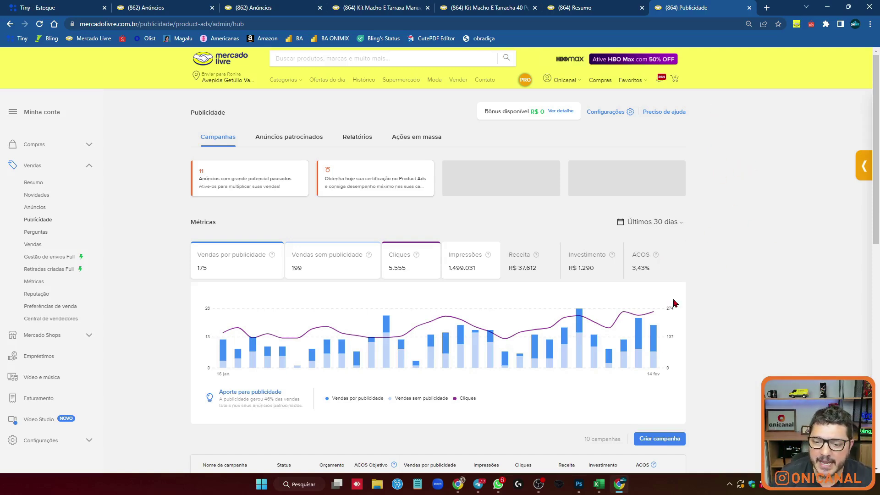
Switch to the Excel pricing sheet, set the MP Premium practised price to =249,7*0,97 and check its margin.
{"action": "left_click", "coordinate": [603, 489]}
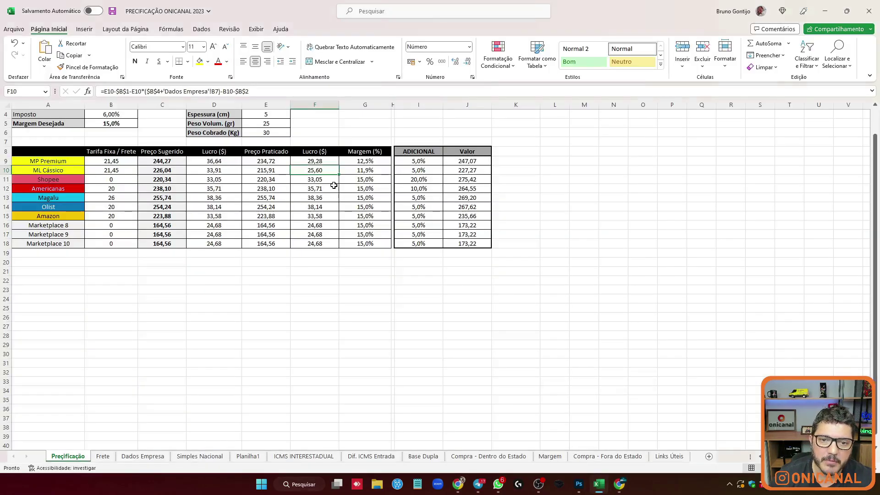
{"action": "left_click", "coordinate": [321, 161]}
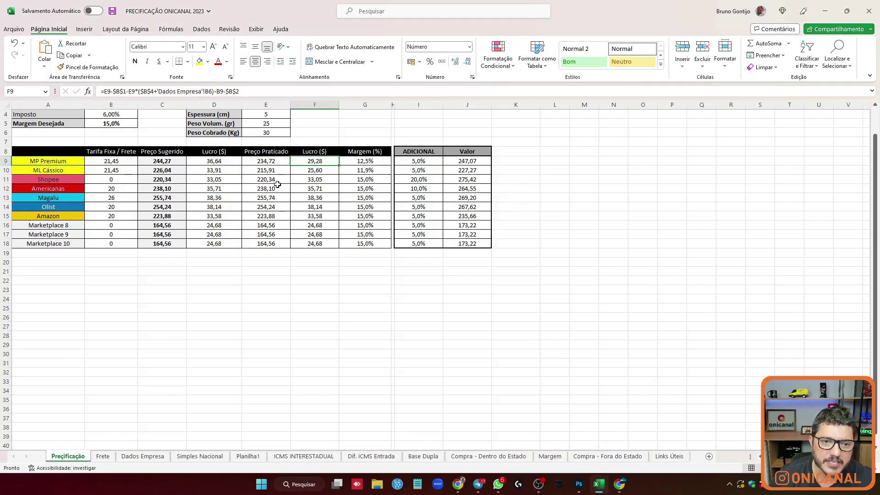
{"action": "scroll", "coordinate": [307, 202], "scroll_direction": "up", "scroll_amount": 1}
{"action": "left_click", "coordinate": [271, 189]}
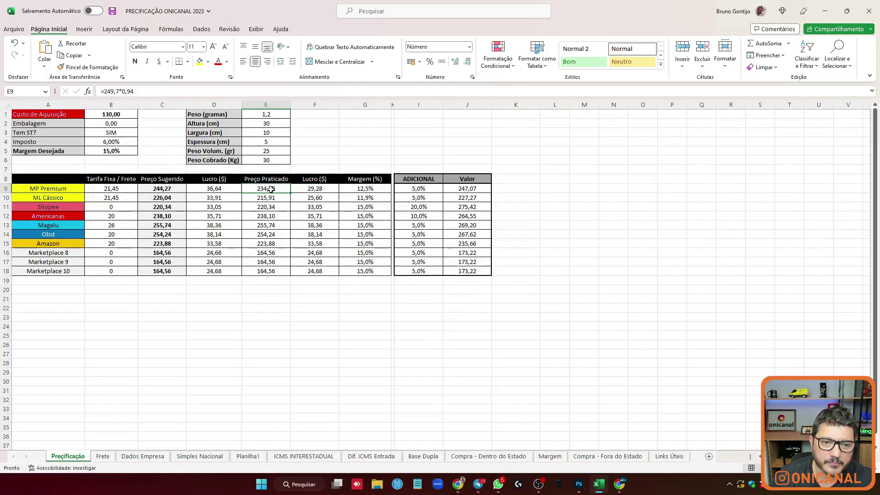
{"action": "left_click", "coordinate": [131, 91]}
{"action": "key", "text": "BackSpace"}
{"action": "type", "text": "7"}
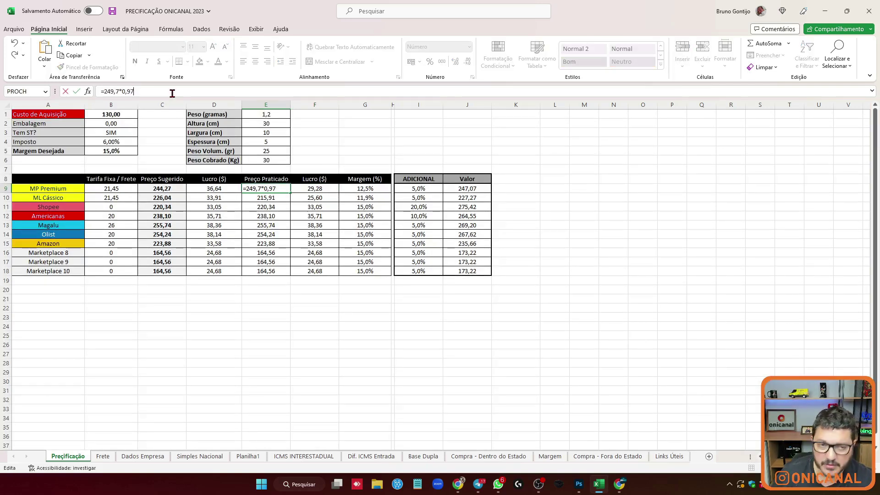
{"action": "key", "text": "Return"}
{"action": "left_click", "coordinate": [349, 188]}
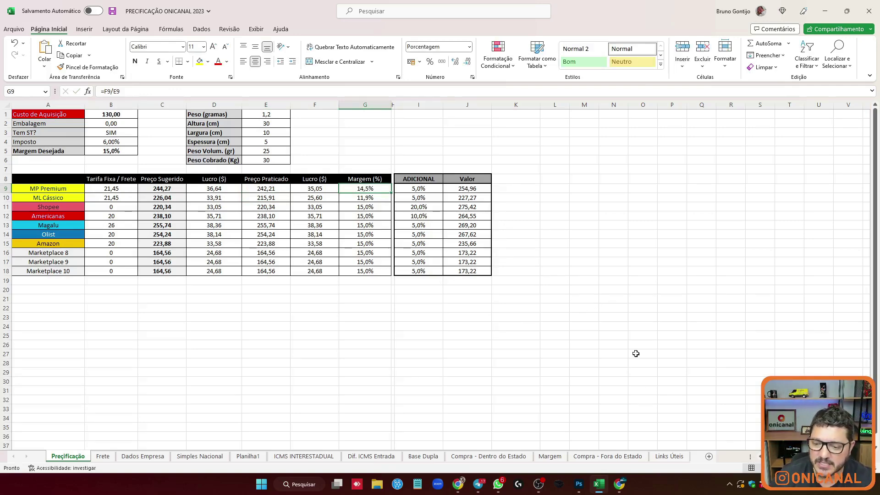
{"action": "scroll", "coordinate": [559, 297], "scroll_direction": "down", "scroll_amount": 1}
{"action": "scroll", "coordinate": [381, 206], "scroll_direction": "up", "scroll_amount": 1}
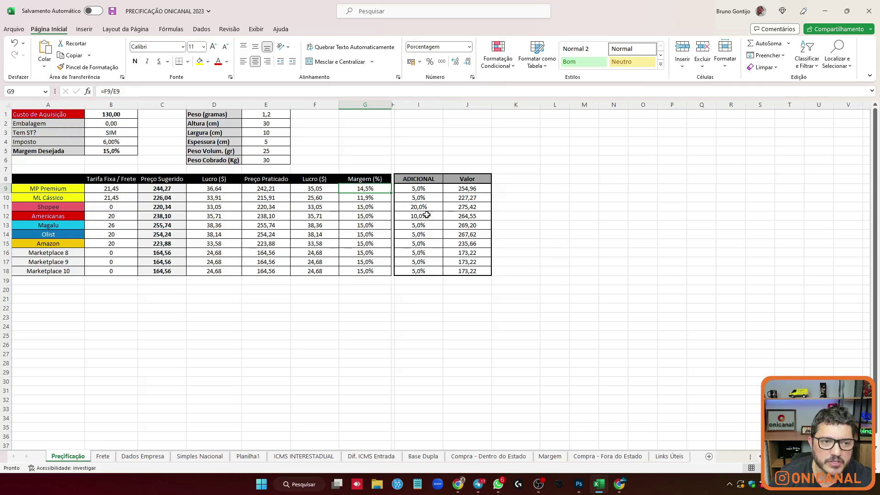
Return to the browser and review the kit's scheduled promotion in Central de promoções and the advertising overview.
{"action": "key", "text": "alt+Tab"}
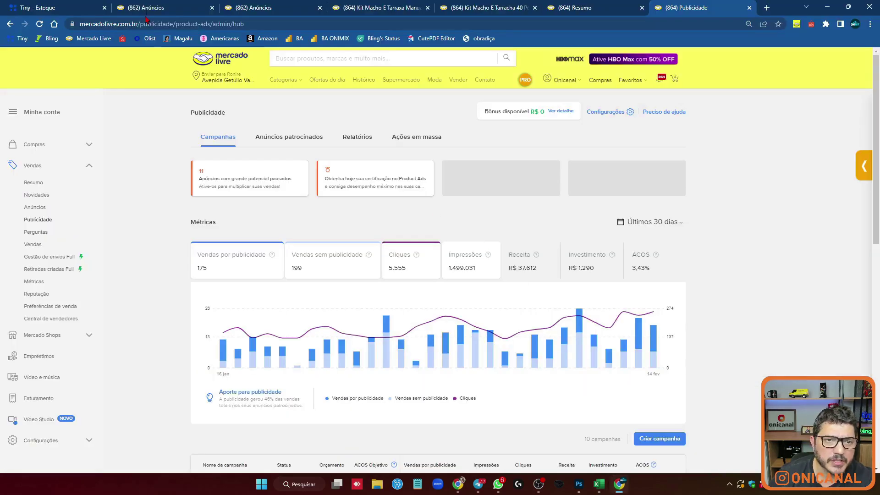
{"action": "left_click", "coordinate": [169, 7]}
{"action": "scroll", "coordinate": [149, 151], "scroll_direction": "up", "scroll_amount": 2}
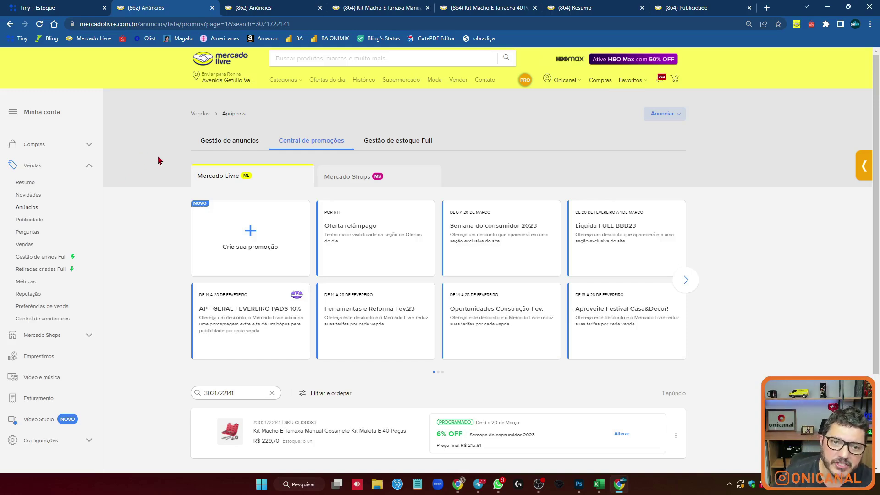
{"action": "left_click", "coordinate": [696, 6]}
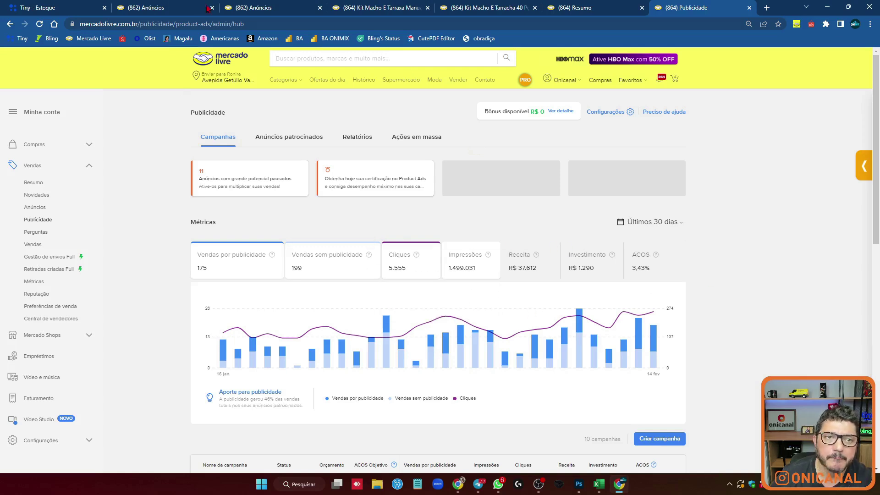
Review the macho listings and the available promotions, finishing with the kit's stock movements in Tiny.
{"action": "left_click", "coordinate": [248, 8]}
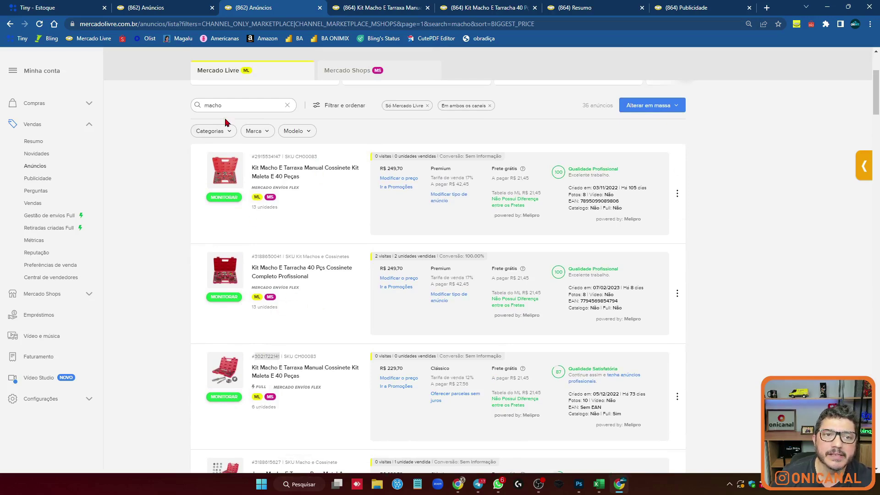
{"action": "left_click", "coordinate": [195, 7]}
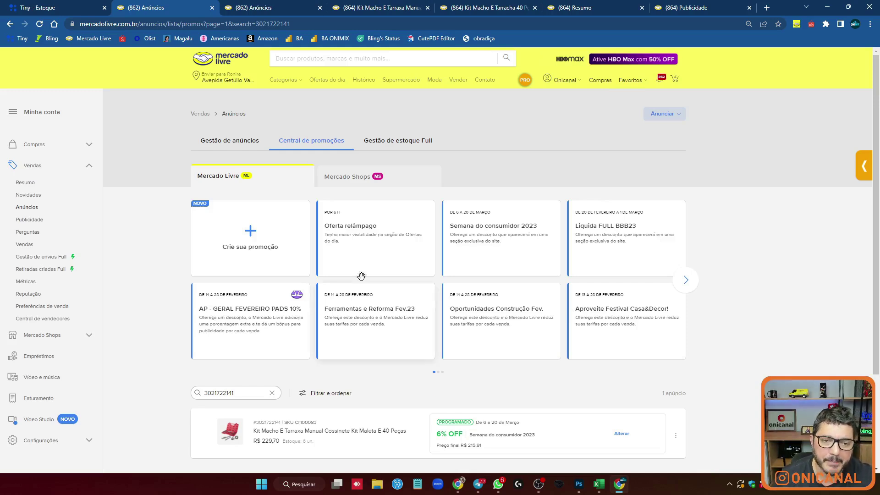
{"action": "scroll", "coordinate": [550, 264], "scroll_direction": "down", "scroll_amount": 1}
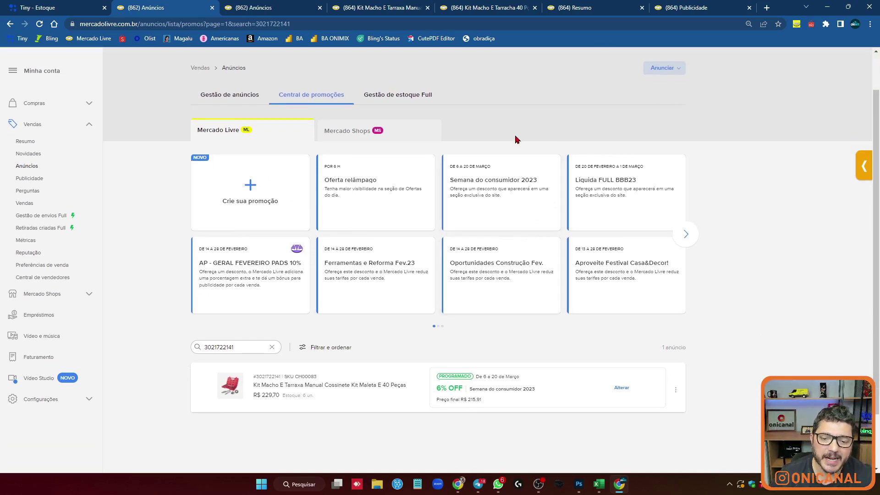
{"action": "scroll", "coordinate": [516, 138], "scroll_direction": "up", "scroll_amount": 1}
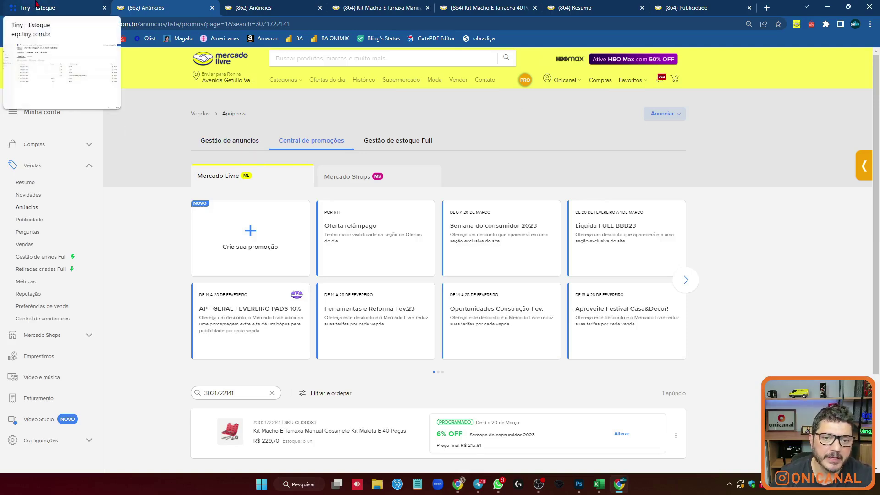
{"action": "left_click", "coordinate": [36, 5]}
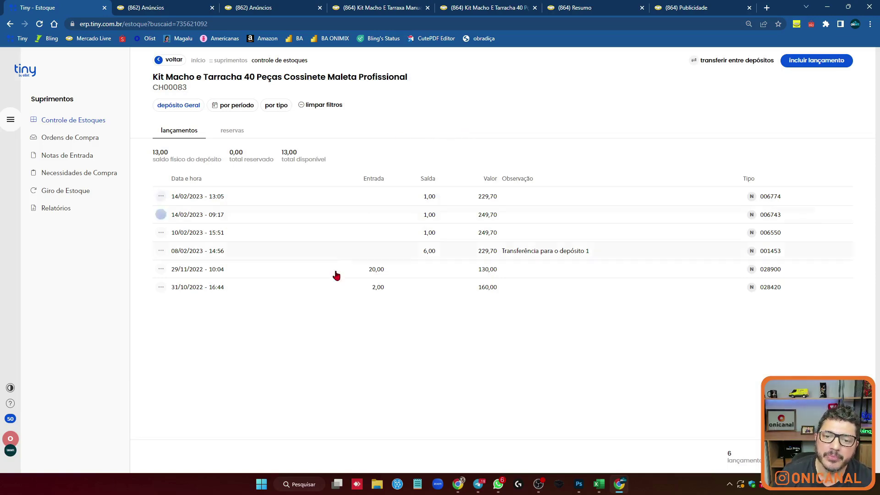
Go to the published Kit Macho E Tarracha 40 Pçs page and search Mercado Livre for "macho e tarracha 40 pecas".
{"action": "left_click", "coordinate": [472, 5]}
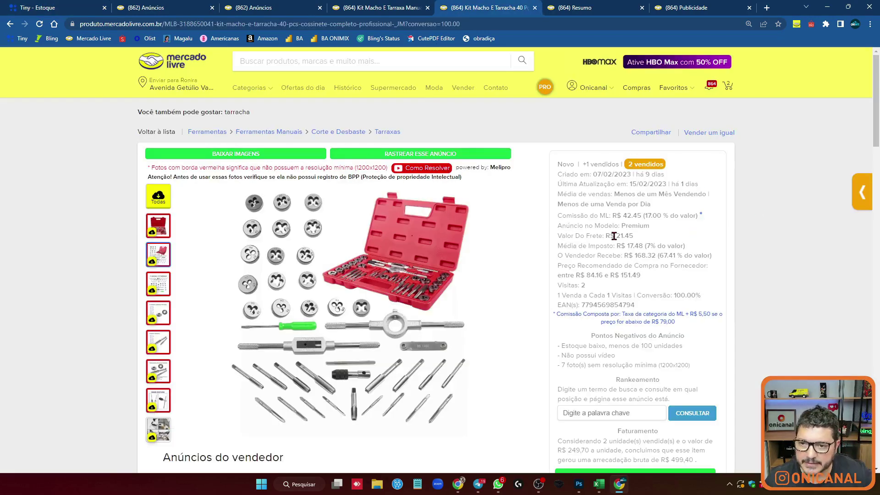
{"action": "left_click", "coordinate": [285, 64]}
{"action": "type", "text": "macho e tarra"}
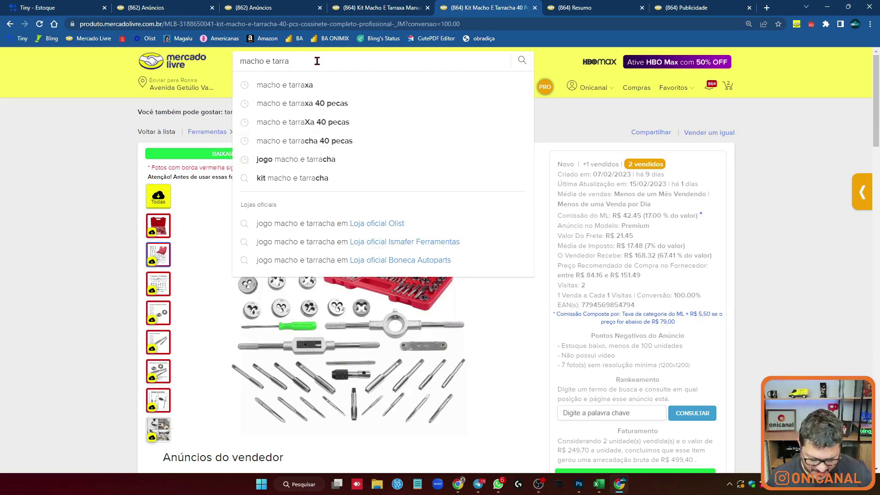
{"action": "type", "text": "cha 40 pec"}
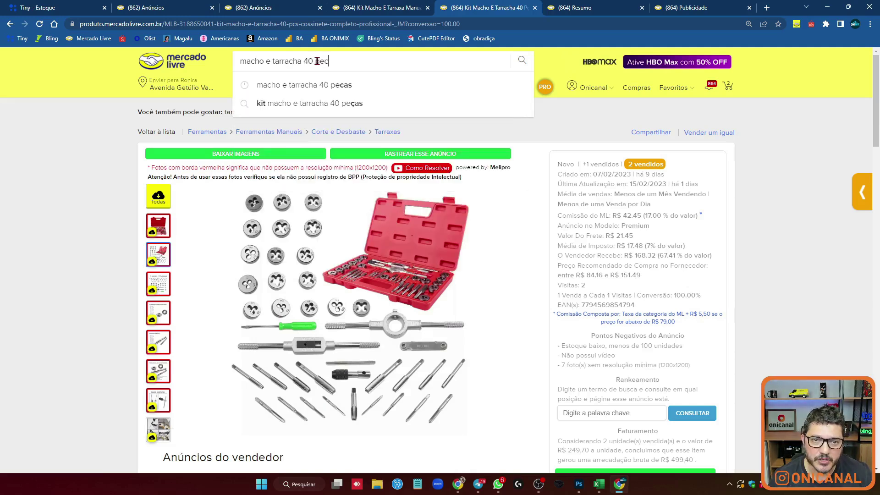
{"action": "key", "text": "BackSpace"}
{"action": "key", "text": "BackSpace"}
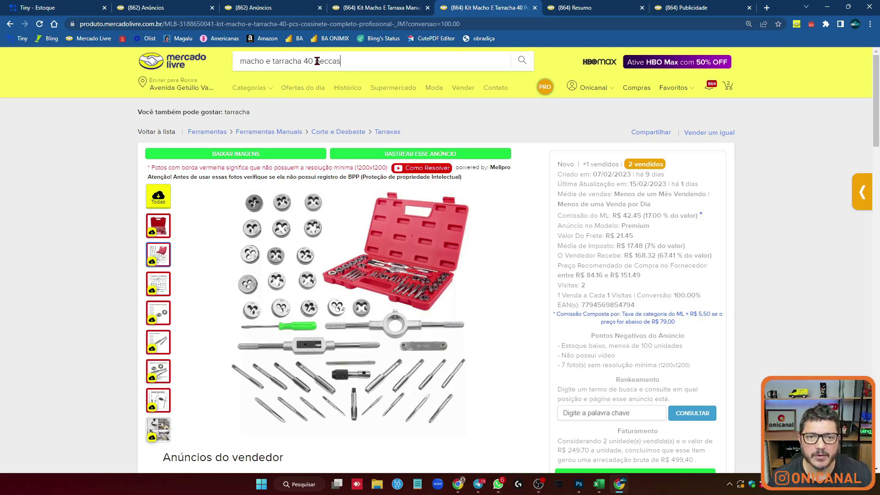
{"action": "type", "text": "cas"}
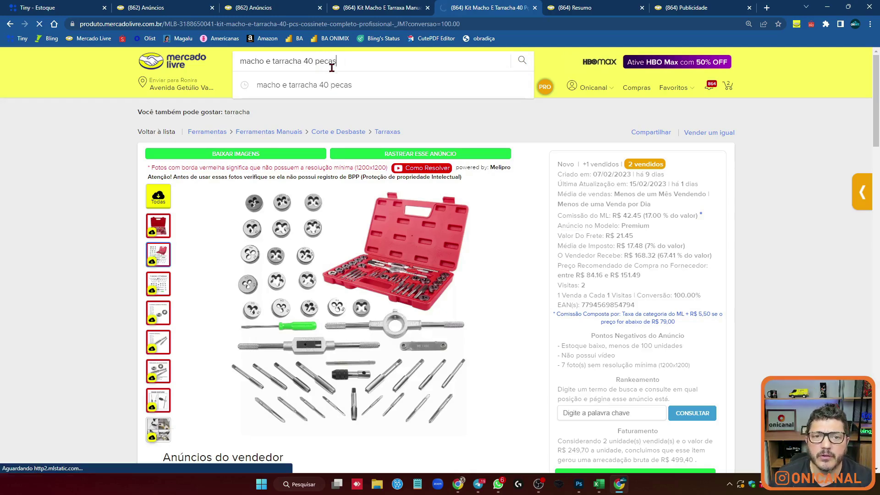
{"action": "key", "text": "Return"}
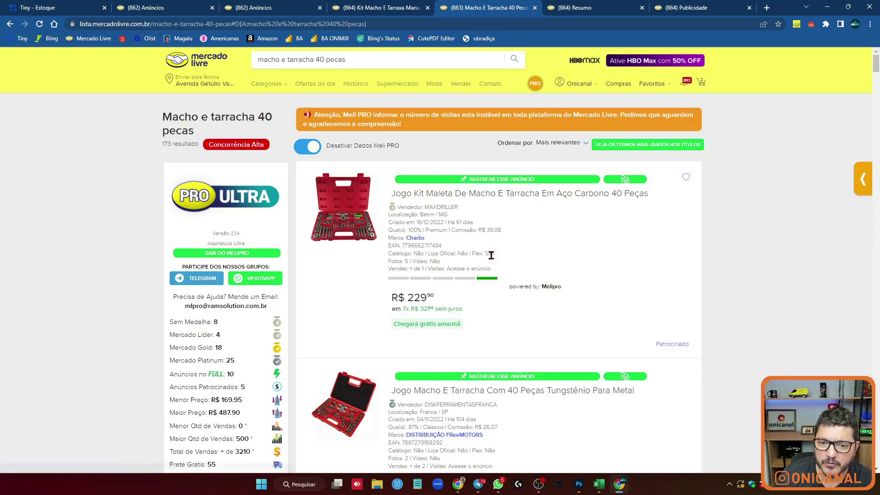
Examine the search results, comparing competitors' prices and sales with ONIMIX's Jogo Macho E Tarraxa listing.
{"action": "scroll", "coordinate": [601, 235], "scroll_direction": "down", "scroll_amount": 5}
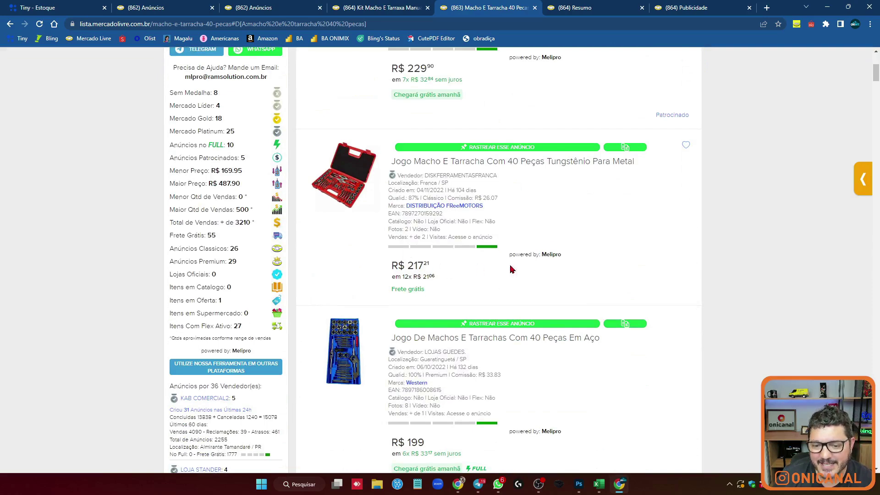
{"action": "scroll", "coordinate": [601, 220], "scroll_direction": "down", "scroll_amount": 3}
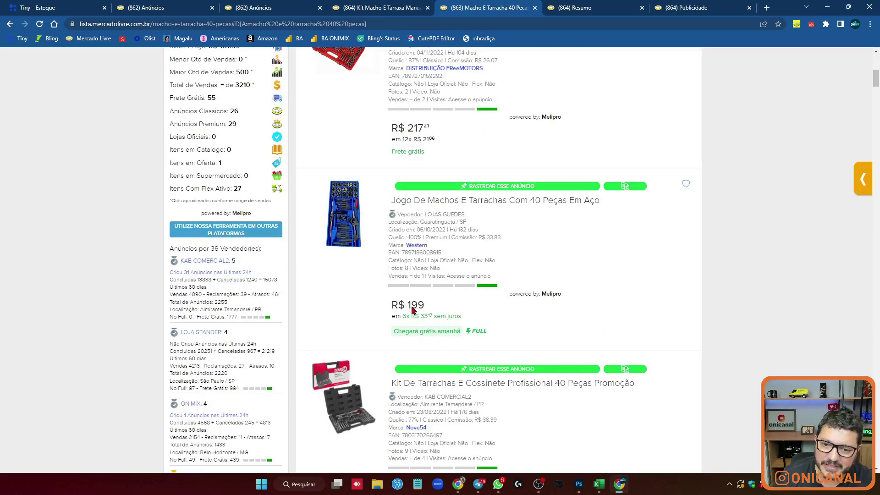
{"action": "scroll", "coordinate": [593, 257], "scroll_direction": "down", "scroll_amount": 4}
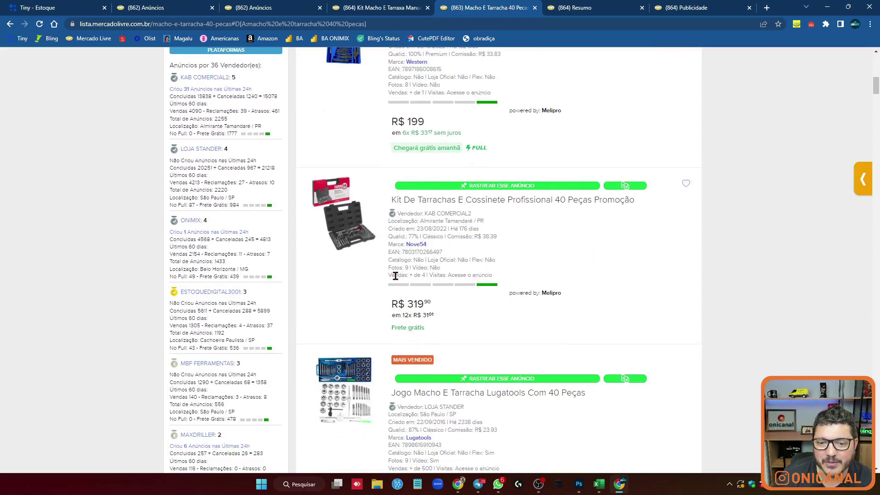
{"action": "scroll", "coordinate": [461, 296], "scroll_direction": "down", "scroll_amount": 6}
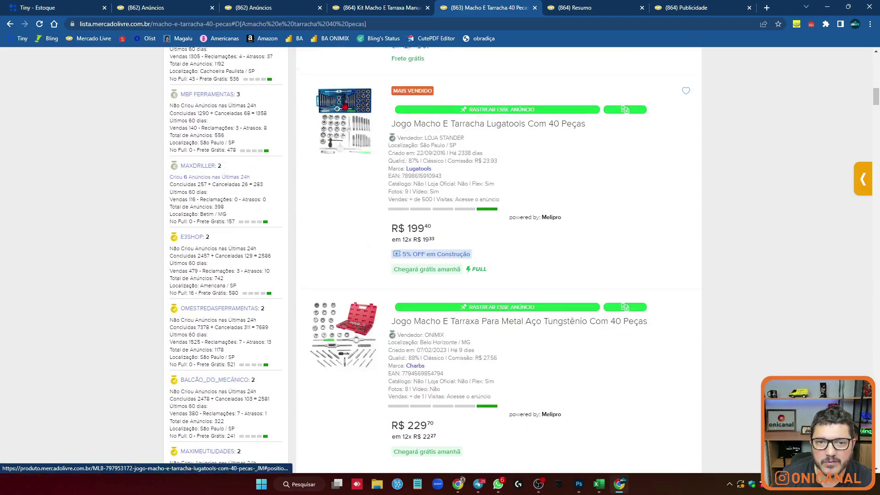
{"action": "scroll", "coordinate": [351, 151], "scroll_direction": "up", "scroll_amount": 1}
{"action": "scroll", "coordinate": [411, 211], "scroll_direction": "up", "scroll_amount": 1}
{"action": "scroll", "coordinate": [658, 212], "scroll_direction": "down", "scroll_amount": 5}
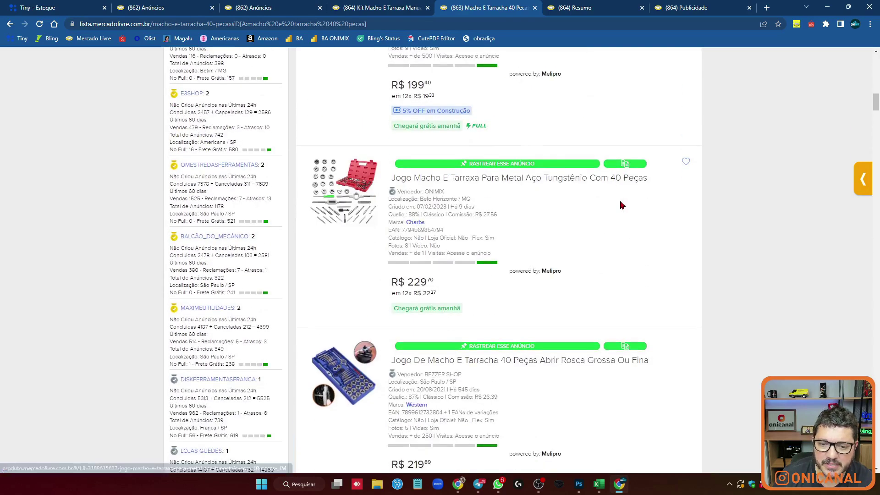
{"action": "scroll", "coordinate": [598, 256], "scroll_direction": "up", "scroll_amount": 1}
{"action": "scroll", "coordinate": [598, 256], "scroll_direction": "down", "scroll_amount": 2}
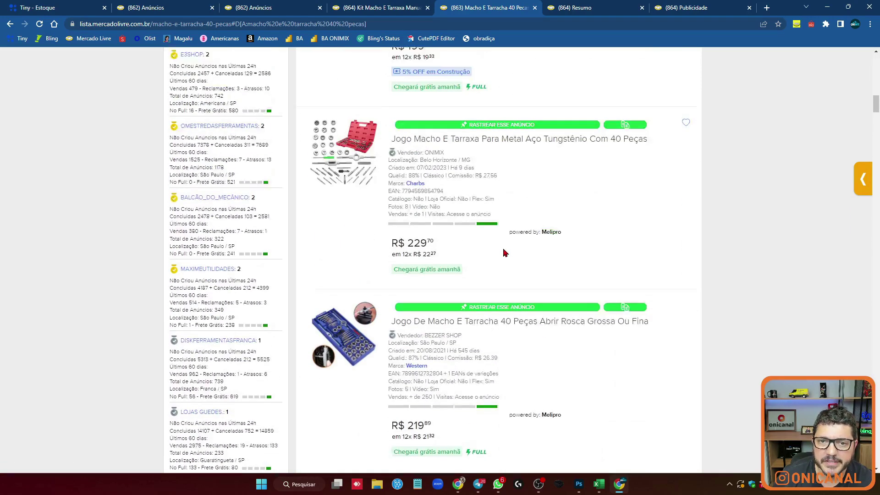
Compare ONIMIX's Jogo Macho E Tarraxa listing with neighbouring competitors' listings, including its sponsored repeat further down the search results.
{"action": "scroll", "coordinate": [346, 188], "scroll_direction": "up", "scroll_amount": 1}
{"action": "scroll", "coordinate": [499, 202], "scroll_direction": "up", "scroll_amount": 14}
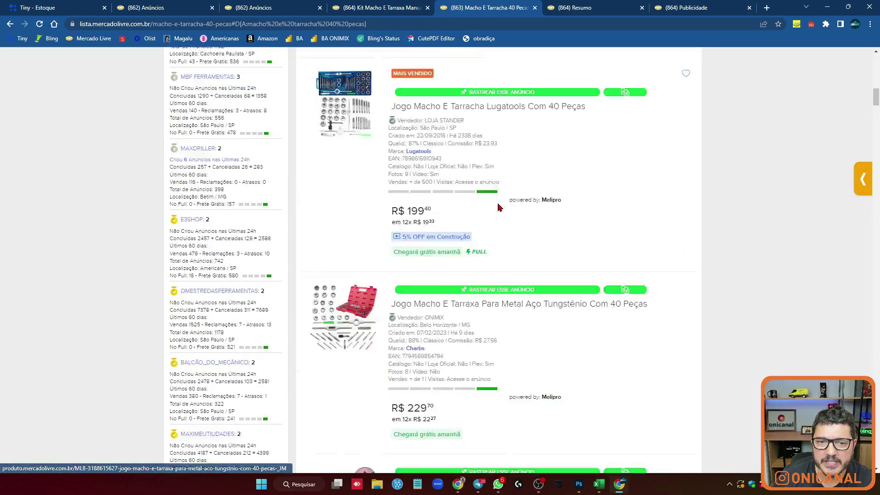
{"action": "scroll", "coordinate": [498, 208], "scroll_direction": "down", "scroll_amount": 15}
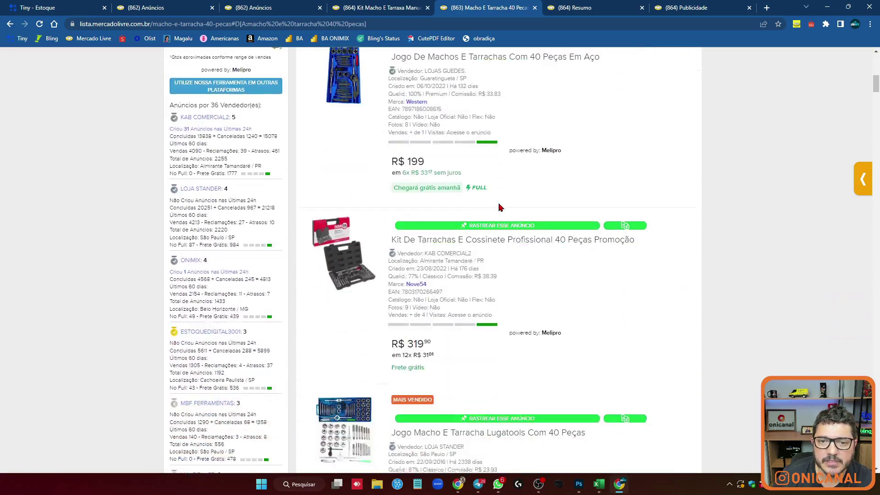
{"action": "scroll", "coordinate": [498, 208], "scroll_direction": "down", "scroll_amount": 1}
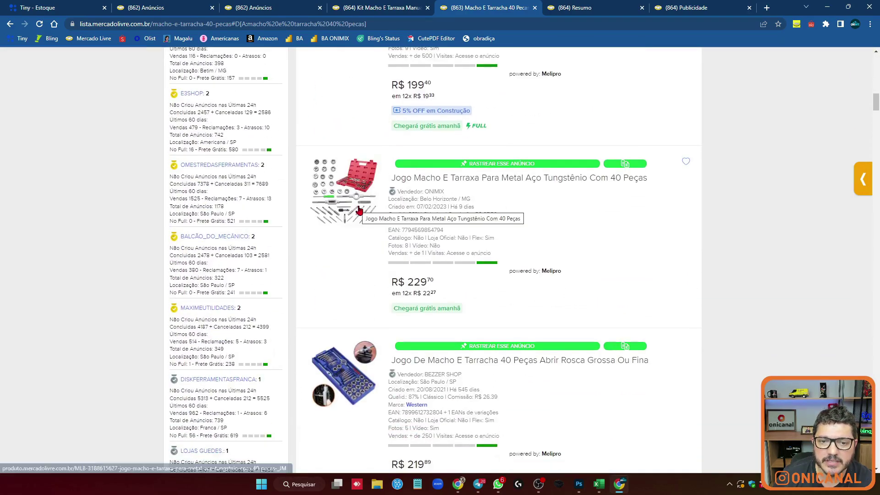
{"action": "scroll", "coordinate": [579, 248], "scroll_direction": "down", "scroll_amount": 8}
{"action": "scroll", "coordinate": [578, 248], "scroll_direction": "down", "scroll_amount": 10}
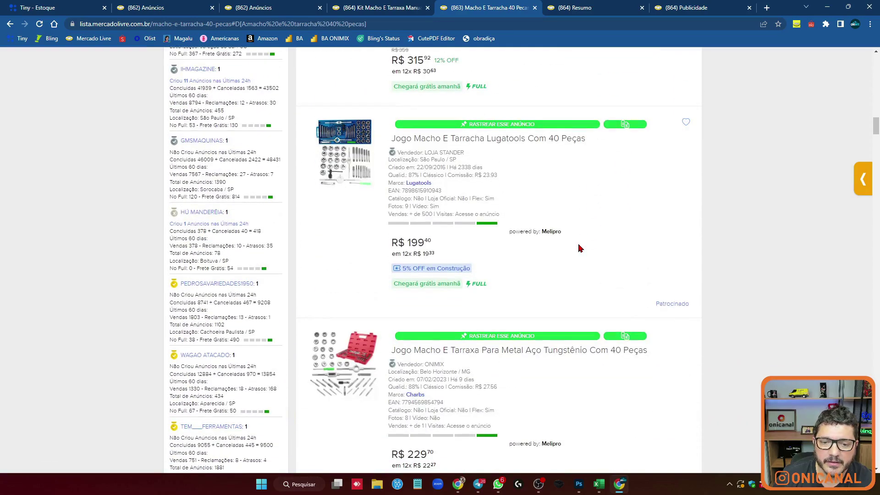
{"action": "scroll", "coordinate": [580, 178], "scroll_direction": "up", "scroll_amount": 1}
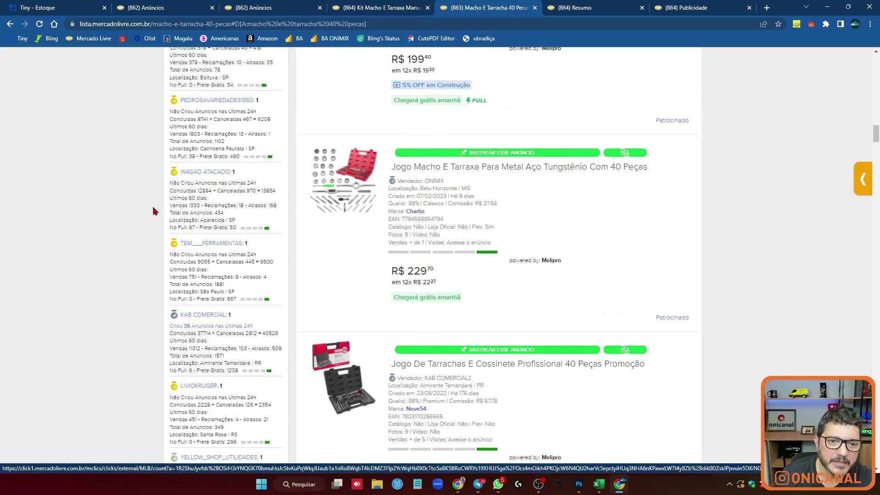
Examine the Meli Pro market summary and per-seller statistics beside the search results, including ONIMIX and its competitors.
{"action": "scroll", "coordinate": [269, 232], "scroll_direction": "up", "scroll_amount": 20}
{"action": "scroll", "coordinate": [285, 234], "scroll_direction": "up", "scroll_amount": 4}
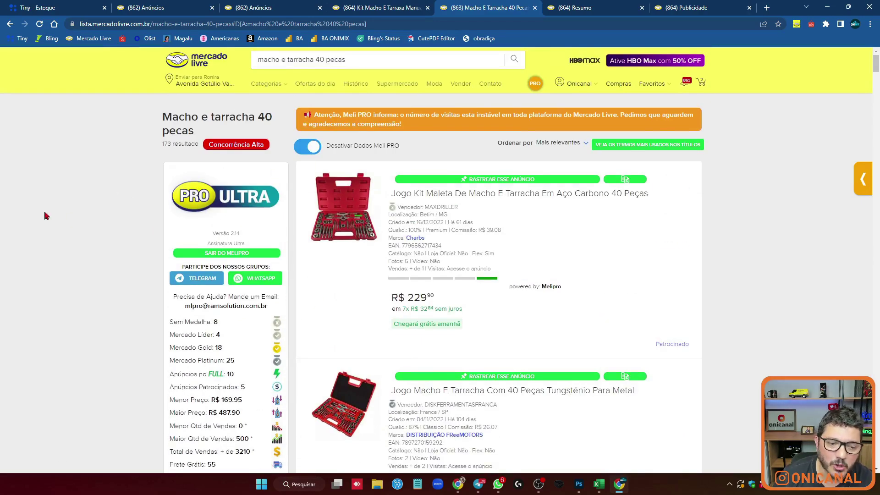
{"action": "scroll", "coordinate": [44, 213], "scroll_direction": "down", "scroll_amount": 10}
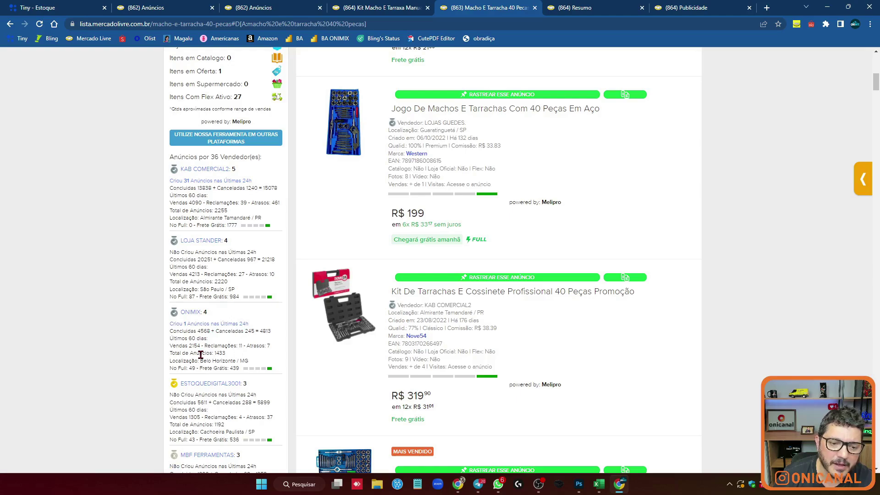
{"action": "scroll", "coordinate": [114, 334], "scroll_direction": "down", "scroll_amount": 10}
{"action": "scroll", "coordinate": [113, 334], "scroll_direction": "up", "scroll_amount": 15}
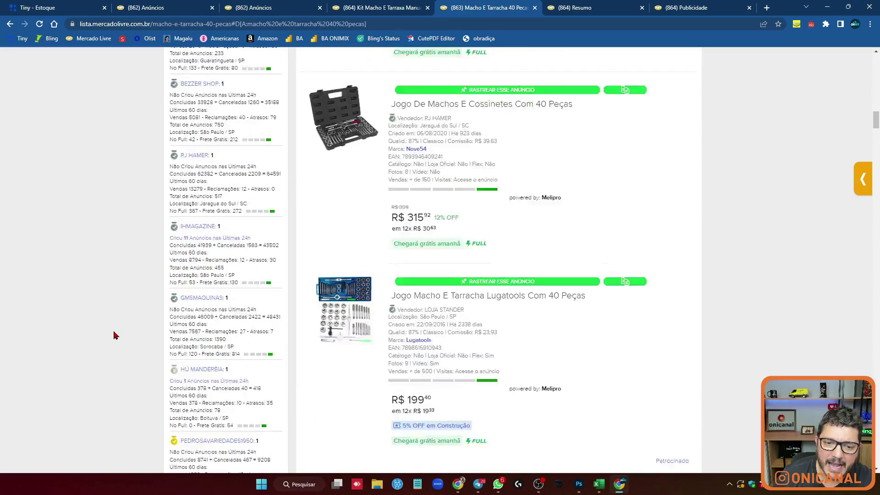
{"action": "scroll", "coordinate": [114, 335], "scroll_direction": "up", "scroll_amount": 5}
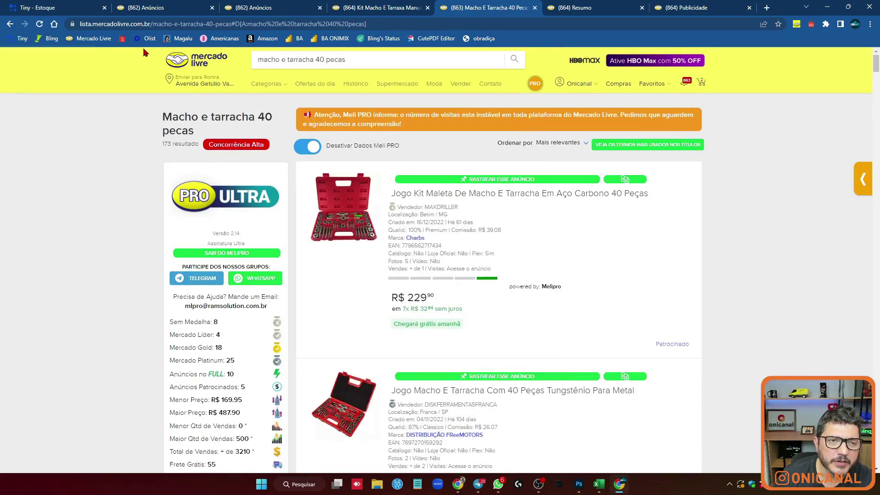
Review the kit's scheduled Semana do consumidor 2023 discount and final price in Central de promoções.
{"action": "left_click", "coordinate": [170, 6]}
{"action": "scroll", "coordinate": [172, 183], "scroll_direction": "down", "scroll_amount": 3}
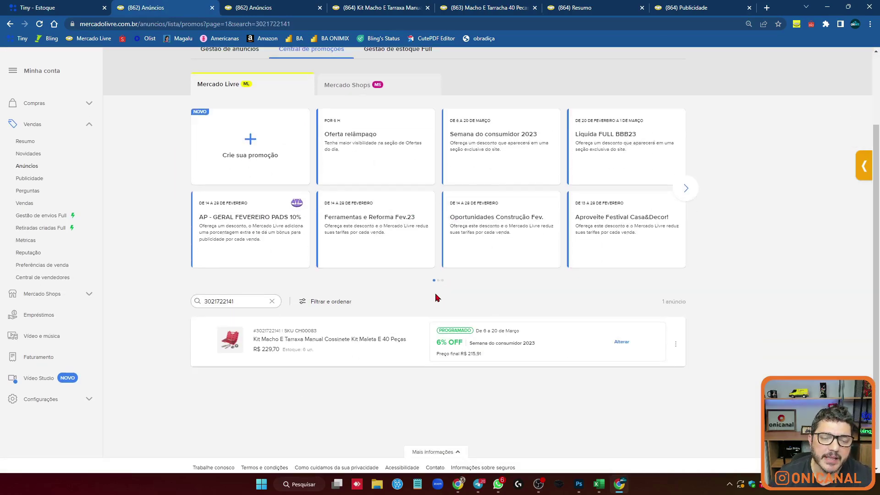
{"action": "scroll", "coordinate": [437, 298], "scroll_direction": "up", "scroll_amount": 3}
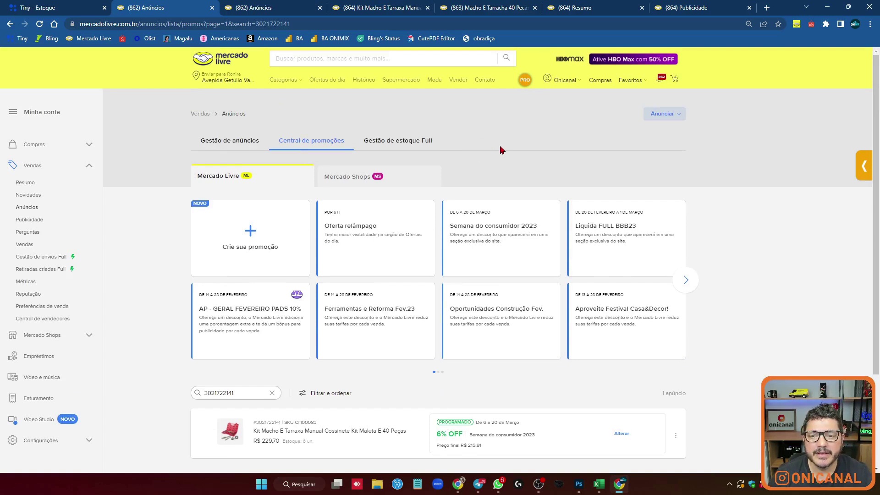
Switch to the PRECIFICAÇÃO ONICANAL 2023 workbook in Excel and set Margem Desejada to 0%.
{"action": "left_click", "coordinate": [599, 484]}
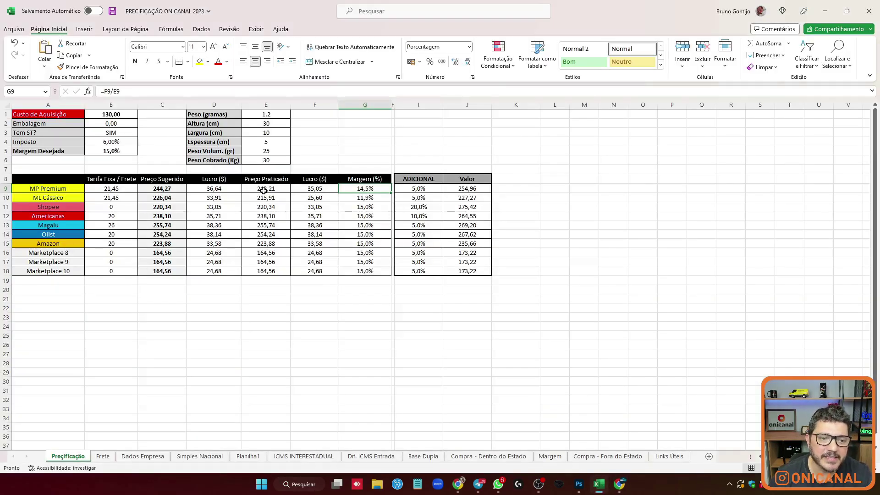
{"action": "left_click", "coordinate": [97, 149]}
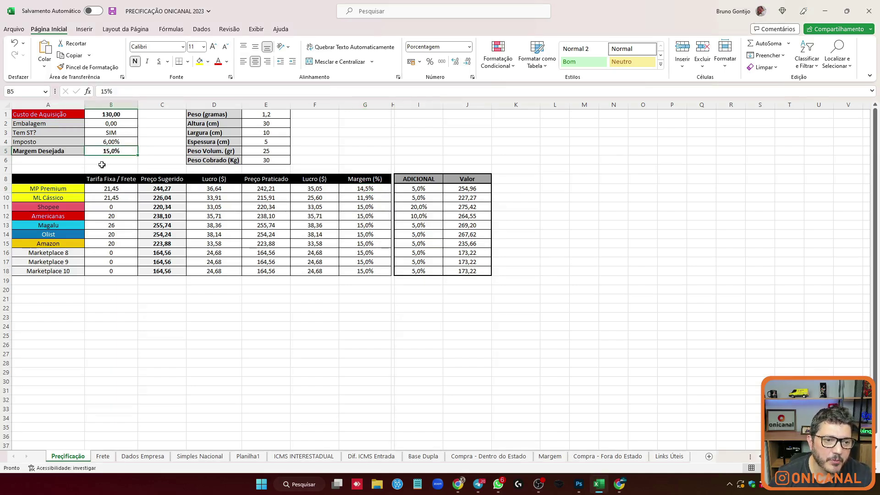
{"action": "type", "text": "0"}
{"action": "key", "text": "Return"}
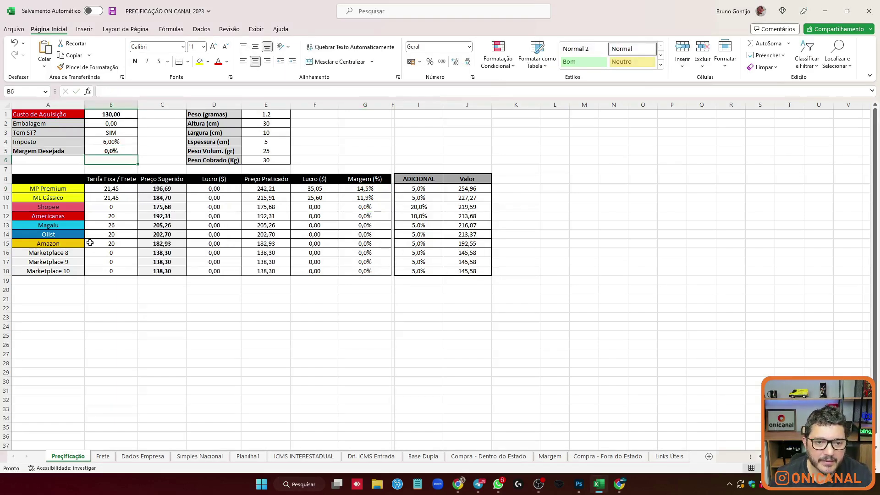
Set the ML Clássico Preço Praticado to 184,70, matching its suggested price, and check the resulting margin.
{"action": "left_click", "coordinate": [159, 189]}
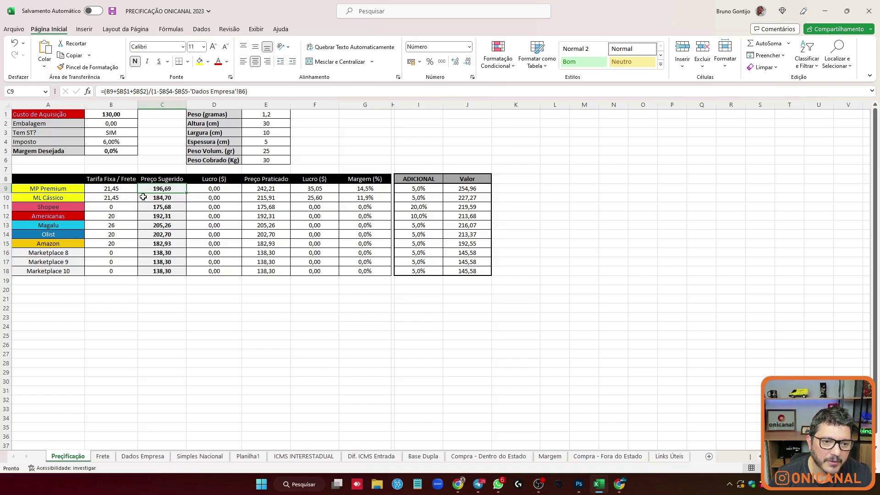
{"action": "left_click", "coordinate": [262, 198]}
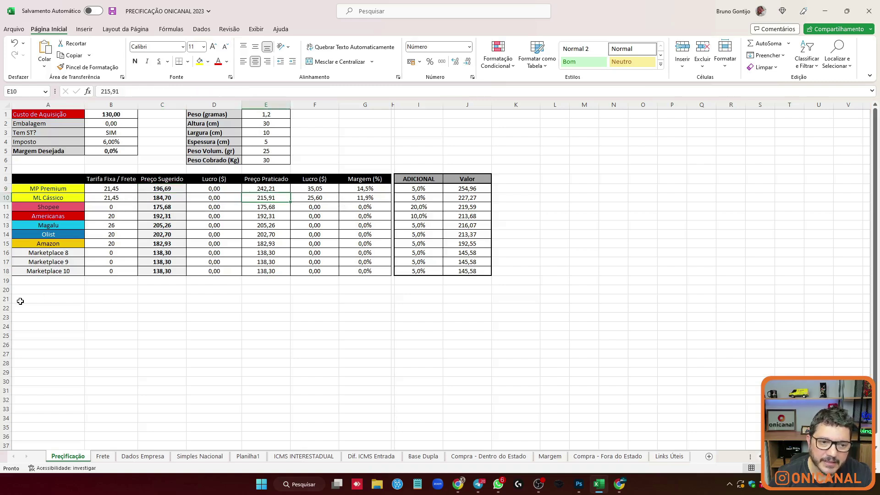
{"action": "type", "text": "184"}
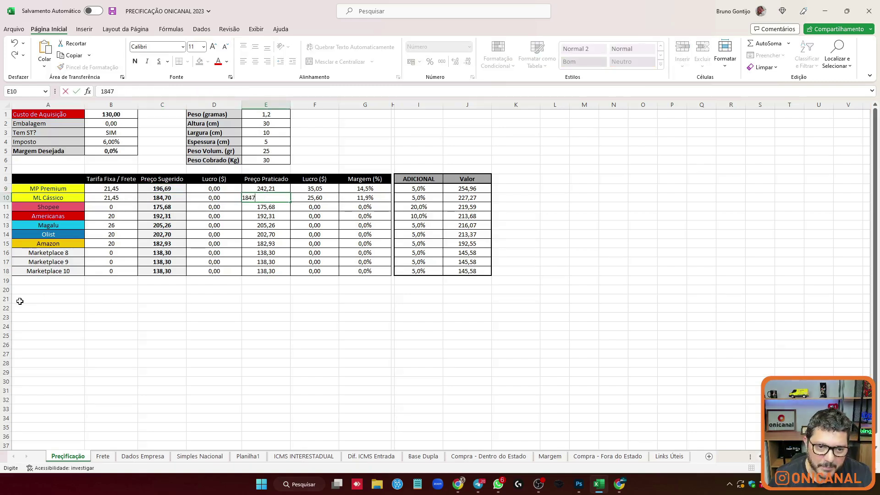
{"action": "type", "text": ",70"}
{"action": "key", "text": "Return"}
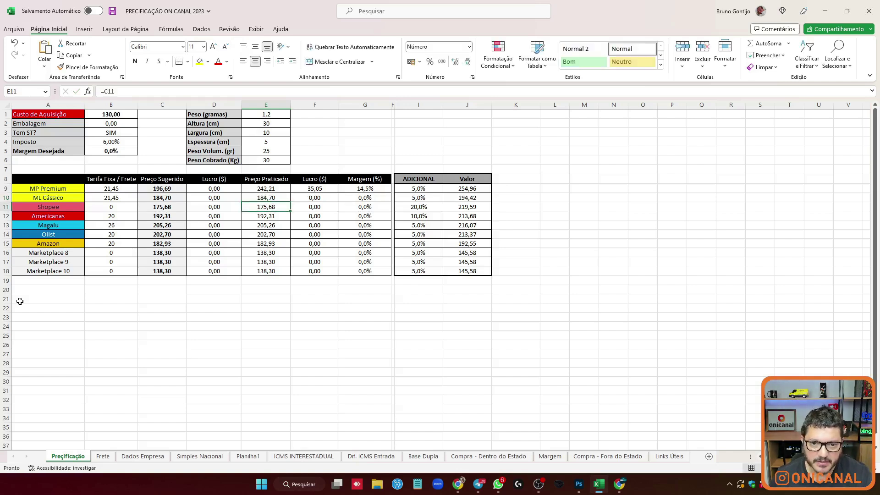
{"action": "left_click", "coordinate": [270, 199]}
{"action": "left_click", "coordinate": [354, 197]}
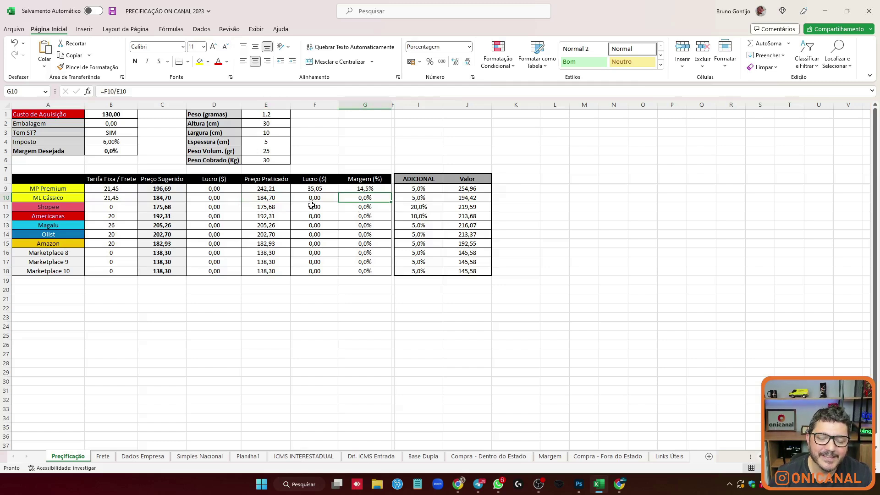
Apply a 10% reduction to the ML Clássico Preço Praticado with =184,7*0,9 and check its Lucro.
{"action": "left_click", "coordinate": [253, 196]}
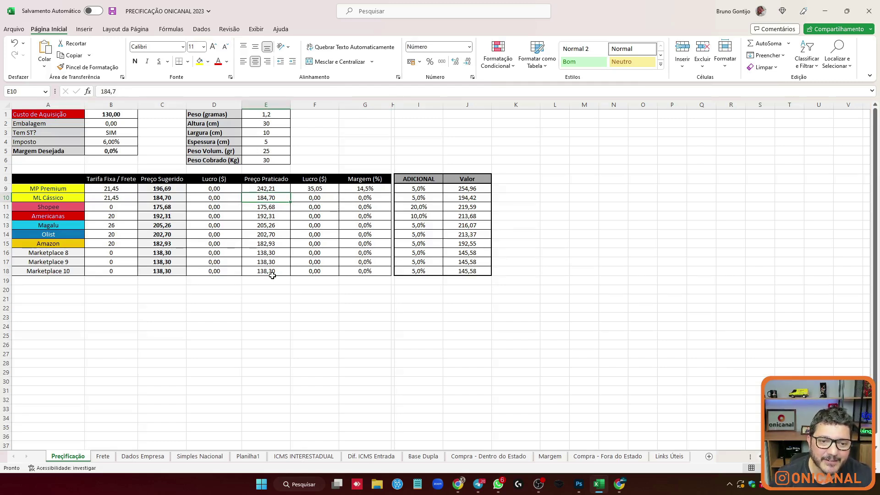
{"action": "left_click", "coordinate": [98, 91]}
{"action": "type", "text": "=184,7*0"}
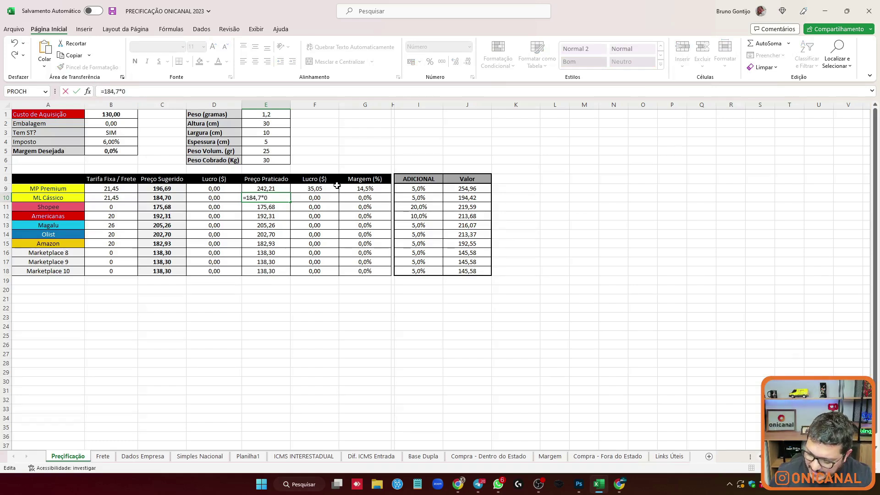
{"action": "type", "text": ",9"}
{"action": "key", "text": "Return"}
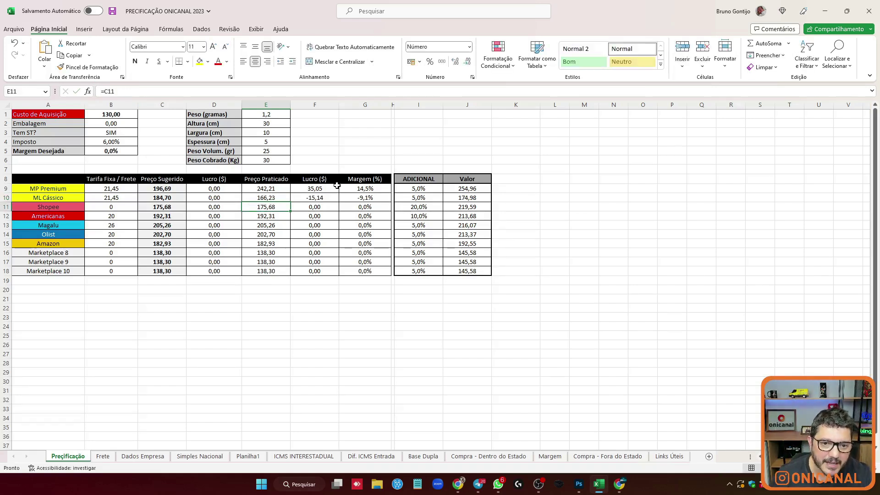
{"action": "left_click", "coordinate": [328, 198]}
{"action": "scroll", "coordinate": [372, 264], "scroll_direction": "down", "scroll_amount": 1}
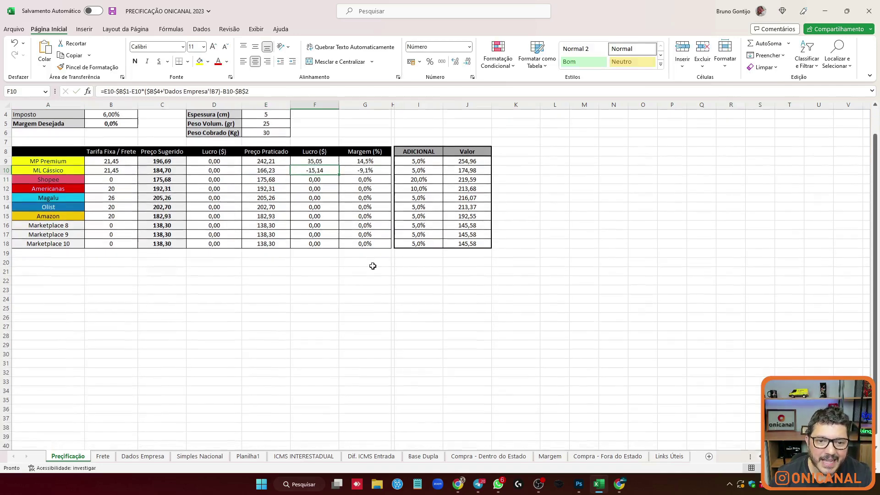
{"action": "scroll", "coordinate": [373, 264], "scroll_direction": "up", "scroll_amount": 1}
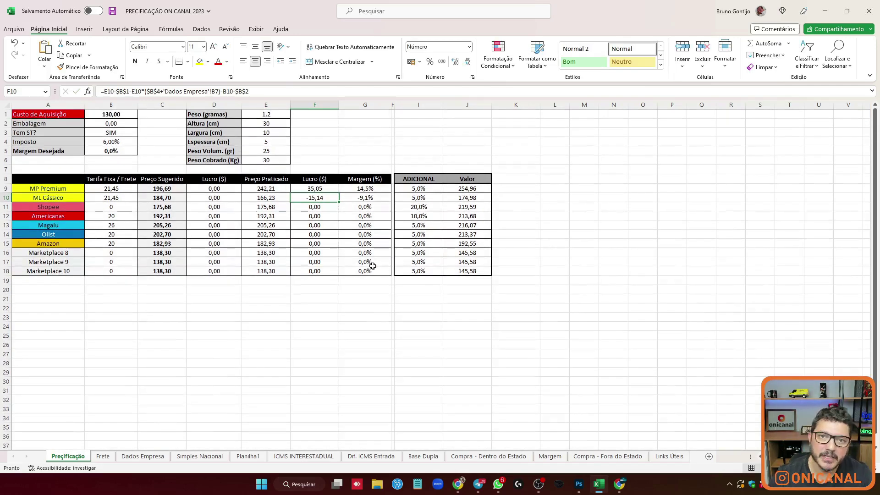